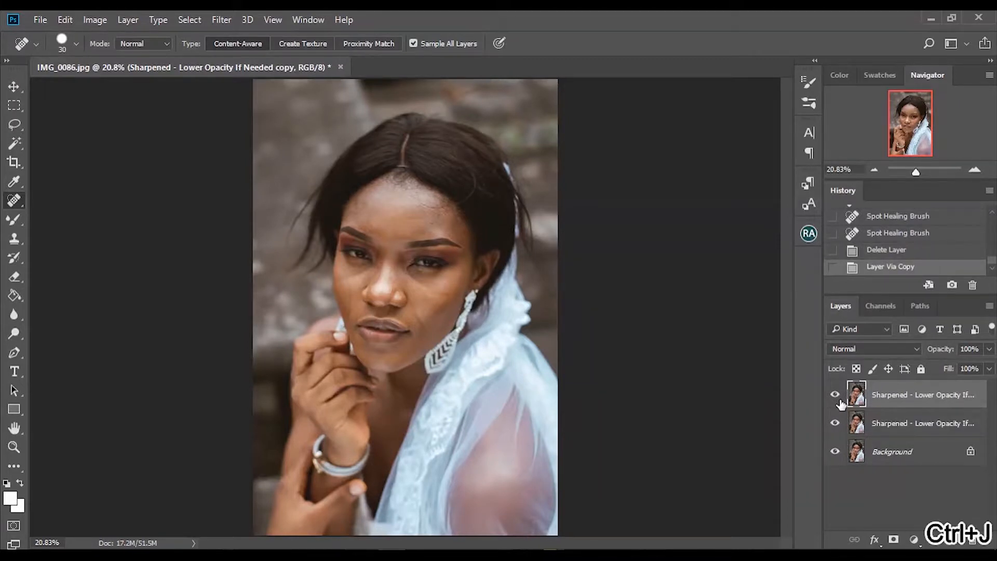
Choose the Spot Healing Brush and set its size to 28 px and hardness to 30%.
left_click(836, 396)
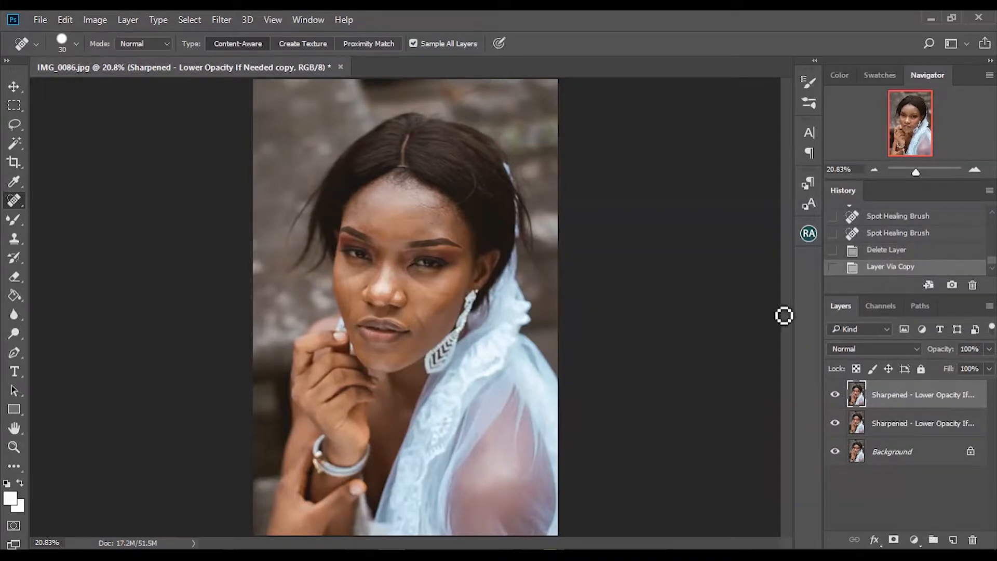
right_click(21, 206)
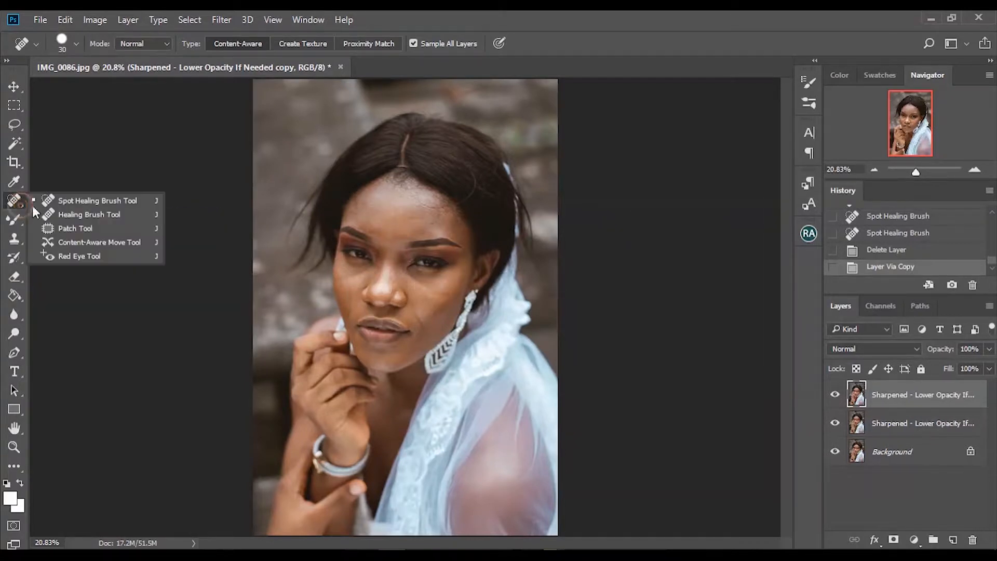
left_click(77, 201)
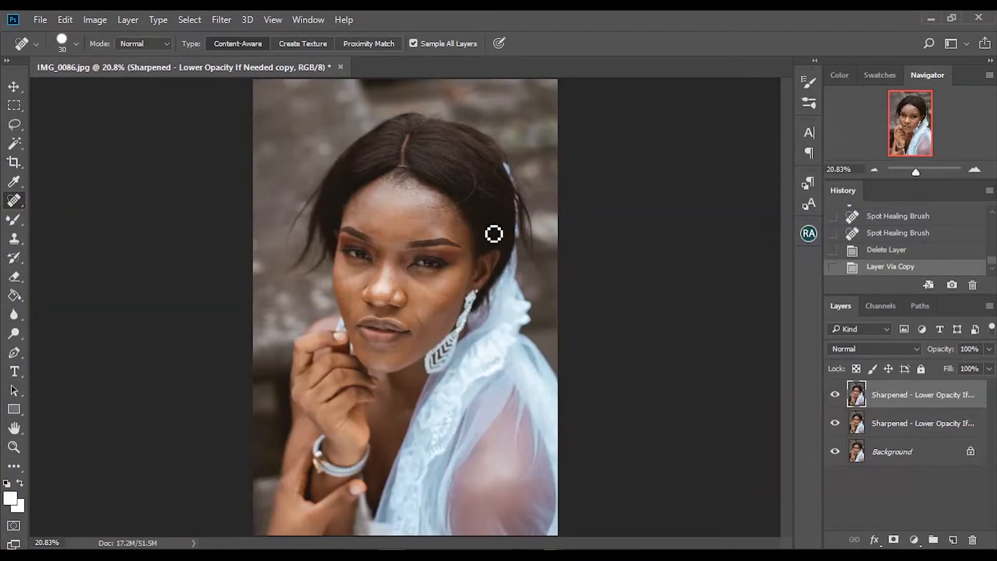
key("ctrl+plus")
key("ctrl+plus")
key("ctrl+plus")
key("ctrl+plus")
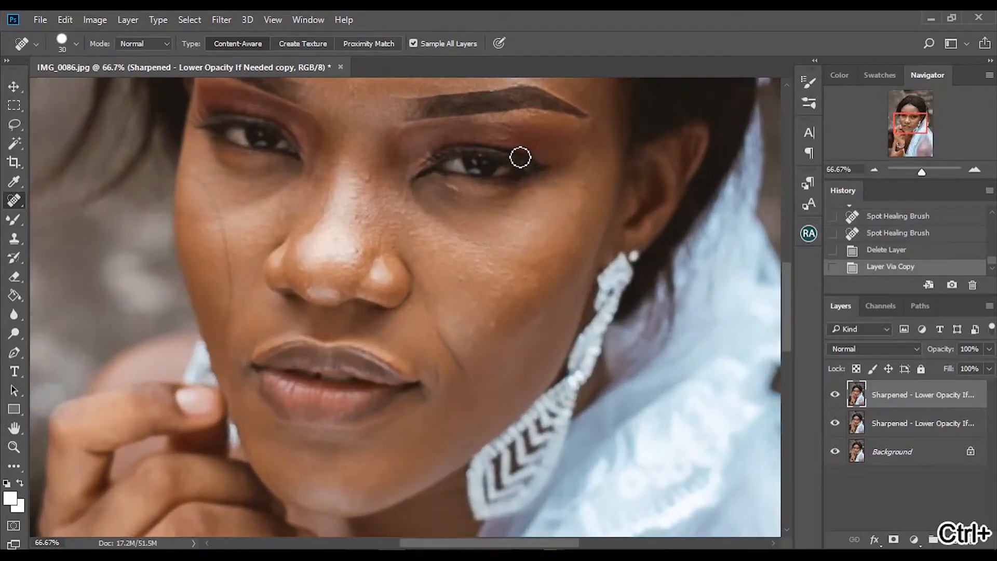
right_click(519, 156)
left_click_drag(572, 213, 545, 217)
left_click_drag(556, 183, 555, 183)
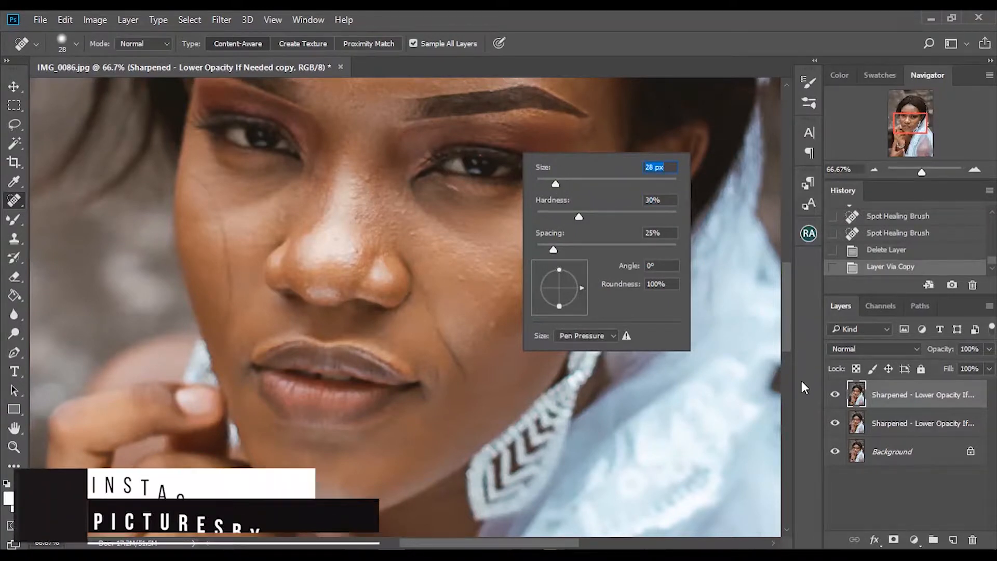
Heal away the long stray hairs crossing the upper forehead, using brush sizes from 28 px down to 15 and 20 px.
mouse_move(786, 325)
left_mouse_down()
mouse_move(792, 238)
mouse_move(794, 270)
left_mouse_up()
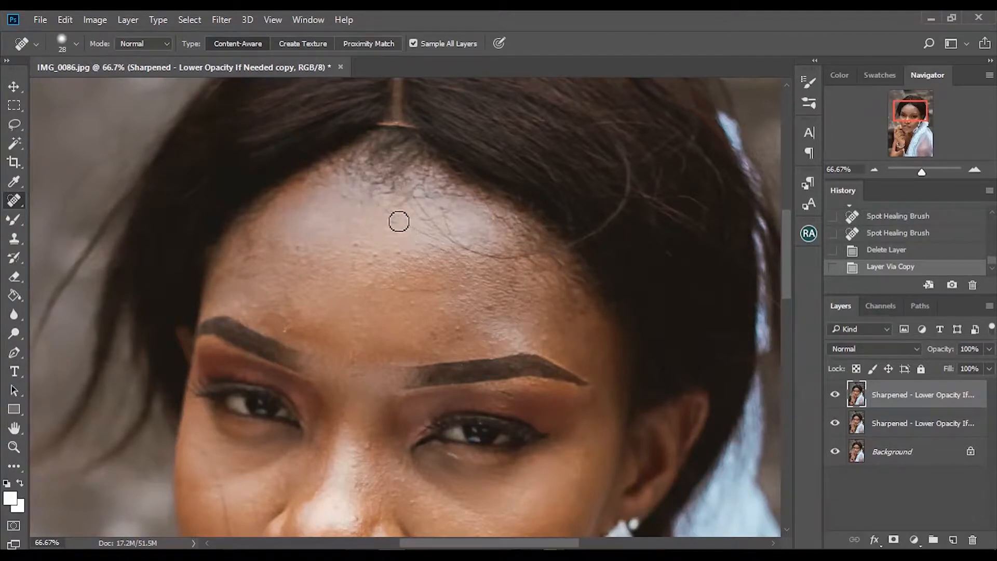
left_click_drag(387, 210, 442, 237)
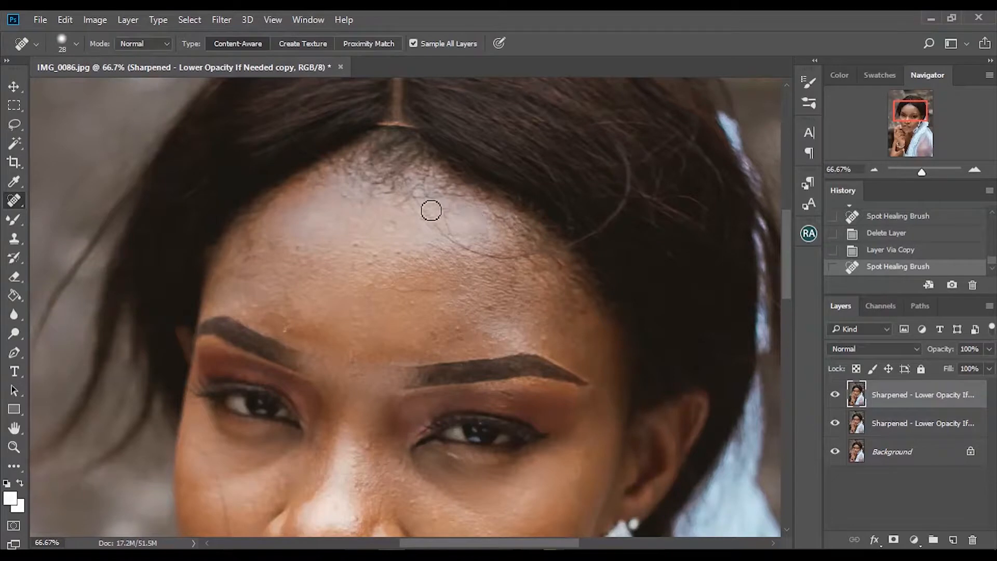
scroll(788, 229, "up", 2)
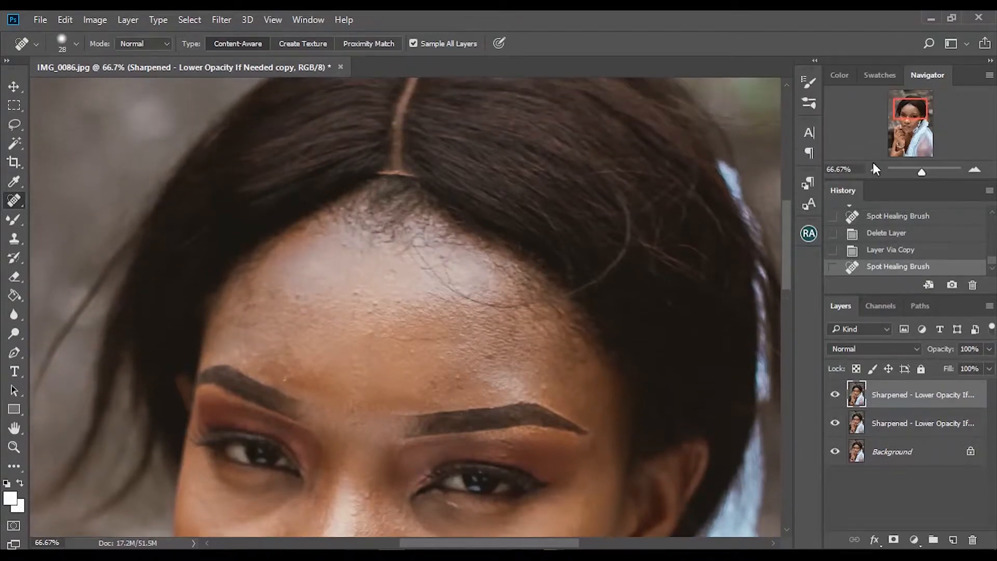
left_click_drag(922, 171, 929, 170)
mouse_move(401, 144)
left_mouse_down()
mouse_move(436, 205)
mouse_move(487, 248)
mouse_move(457, 226)
left_mouse_up()
mouse_move(410, 178)
left_mouse_down()
mouse_move(469, 251)
mouse_move(480, 214)
mouse_move(514, 262)
left_mouse_up()
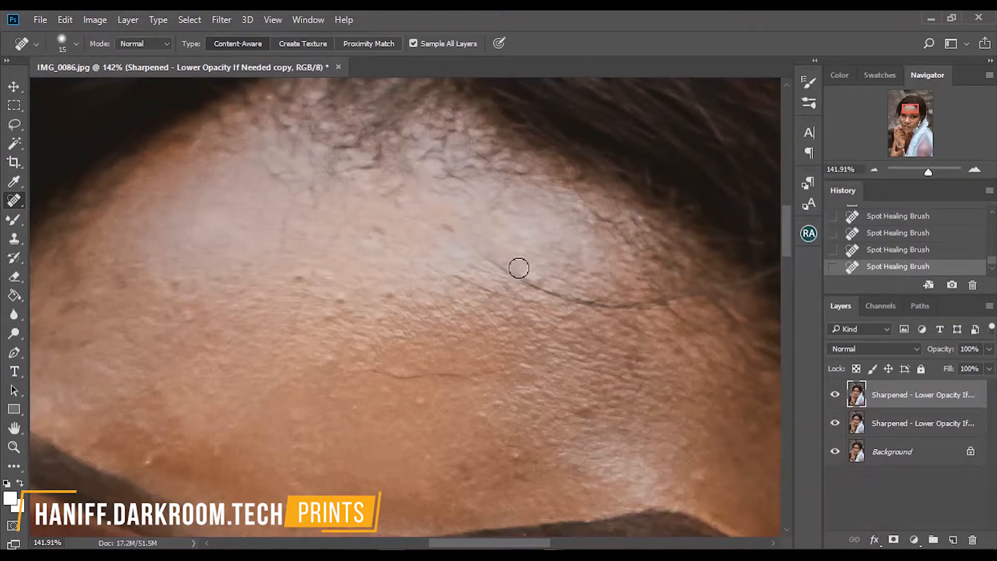
mouse_move(489, 260)
left_mouse_down()
mouse_move(535, 287)
mouse_move(607, 306)
mouse_move(576, 310)
mouse_move(636, 306)
left_mouse_up()
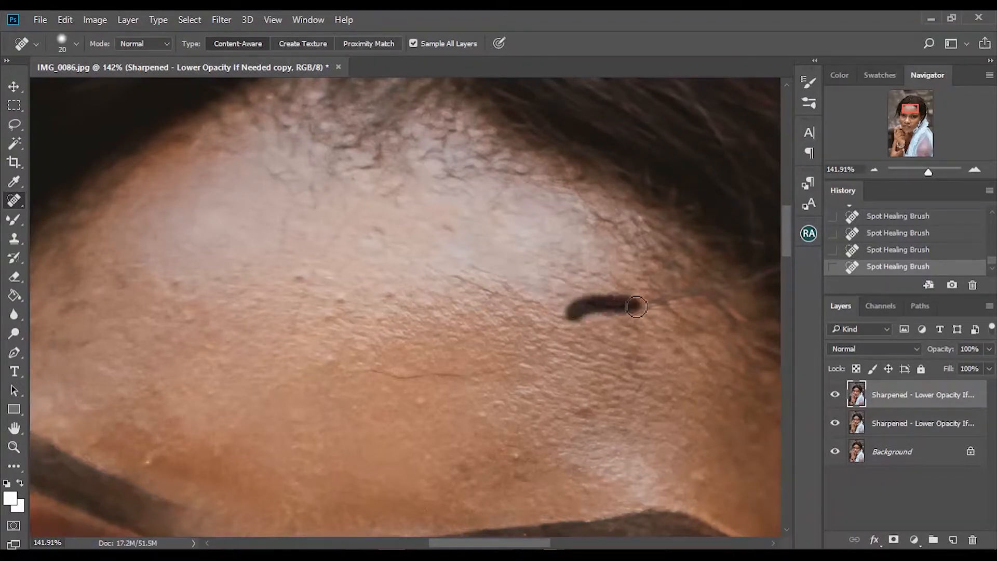
left_click_drag(933, 171, 923, 170)
mouse_move(429, 290)
left_mouse_down()
mouse_move(470, 310)
mouse_move(558, 308)
mouse_move(515, 301)
mouse_move(560, 307)
left_mouse_up()
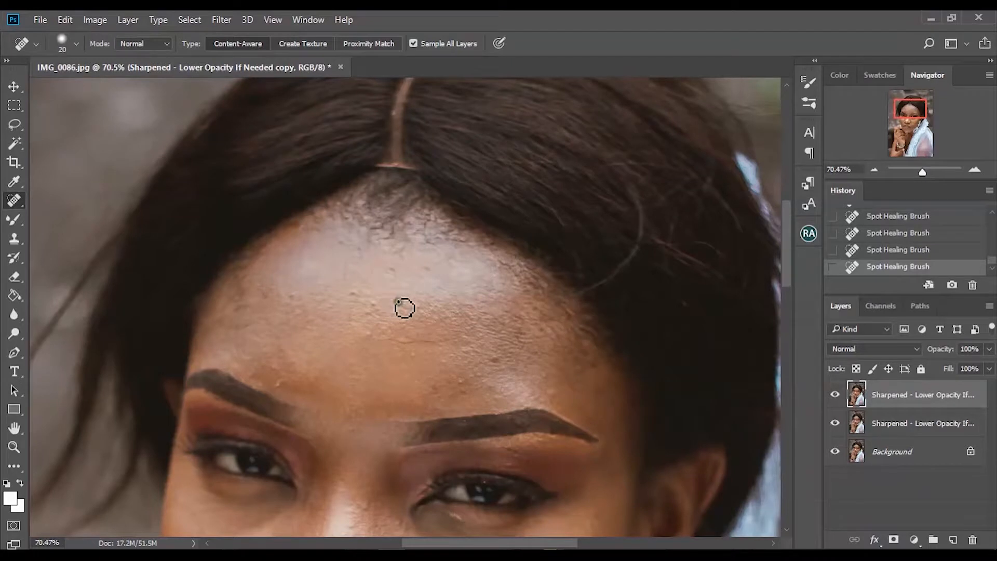
Enlarge the healing brush to 25 px and remove the dark spots and the fine curved hair from the middle of the forehead.
key("ctrl+plus")
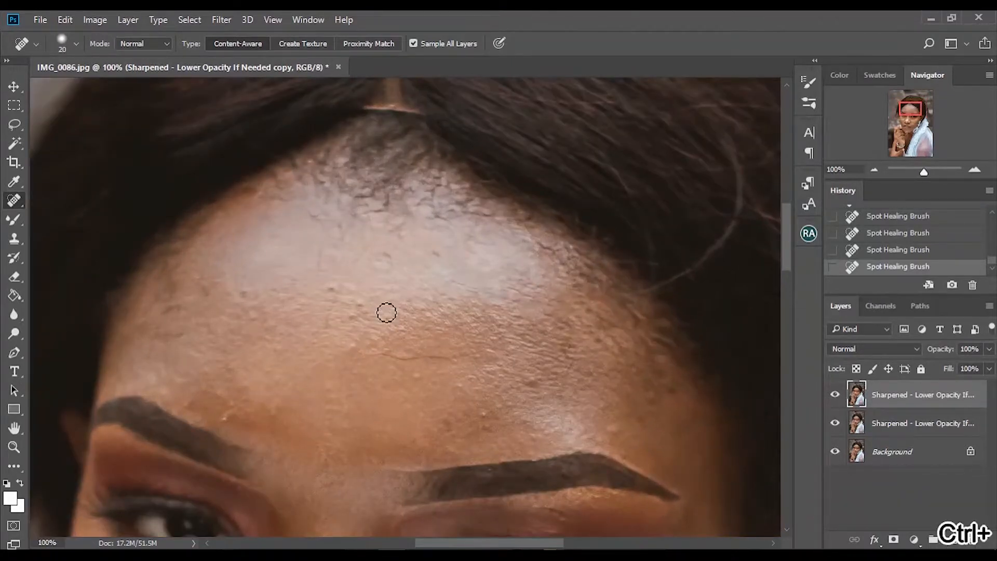
key("ctrl+plus")
key("bracketright")
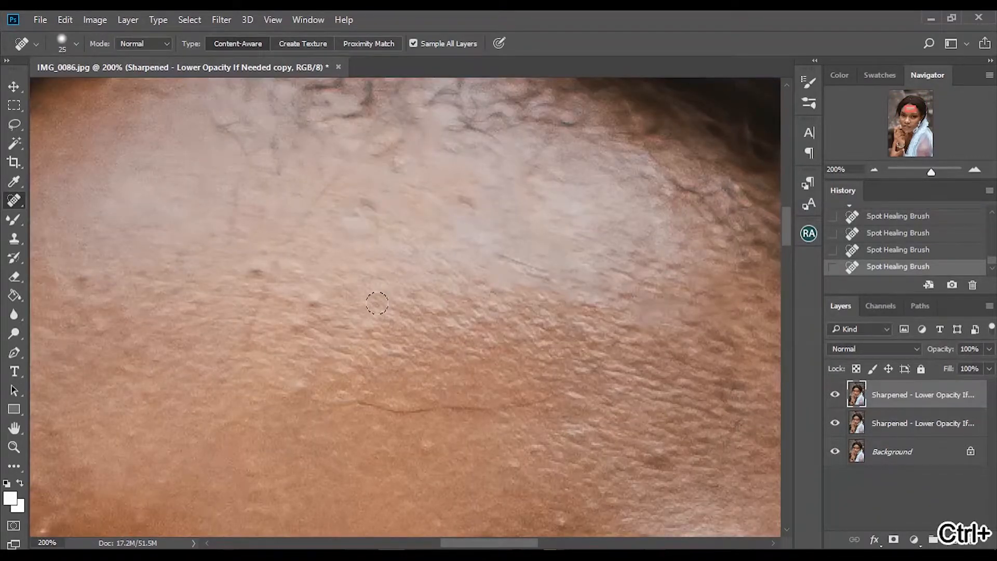
left_click(313, 296)
left_click(299, 325)
left_click(239, 264)
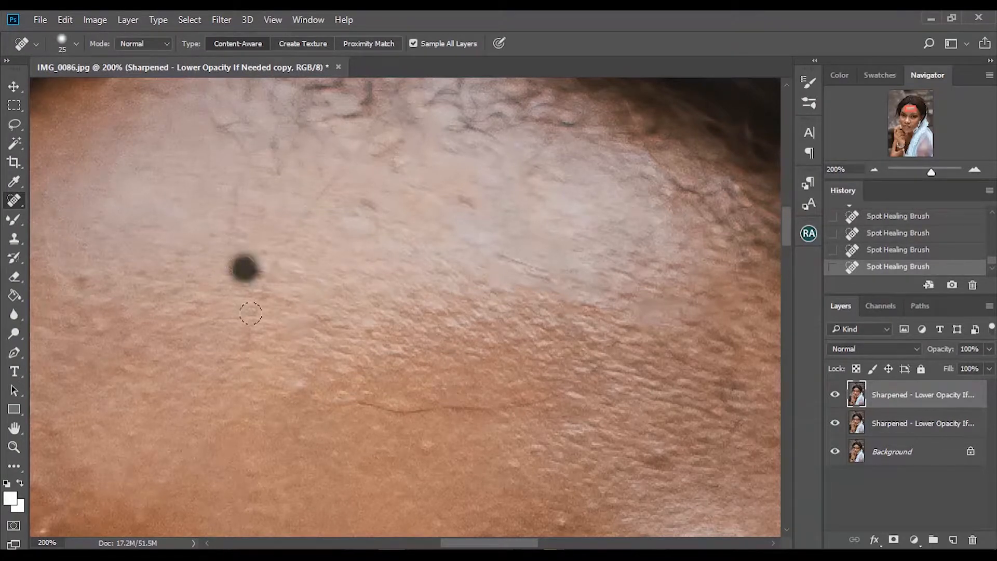
left_click(299, 390)
mouse_move(363, 400)
left_mouse_down()
mouse_move(507, 401)
mouse_move(562, 383)
mouse_move(644, 310)
left_mouse_up()
Heal the small marks and fine hairs on the upper forehead towards the hairline.
left_click(143, 277)
left_click(80, 276)
scroll(276, 392, "up", 5)
left_click_drag(264, 407, 340, 323)
left_click(211, 276)
mouse_move(270, 322)
left_mouse_down()
mouse_move(303, 264)
mouse_move(367, 217)
left_mouse_up()
Spot-heal the remaining bumps and blemishes across the forehead and just above both eyebrows.
left_click_drag(931, 171, 927, 169)
scroll(515, 339, "down", 4)
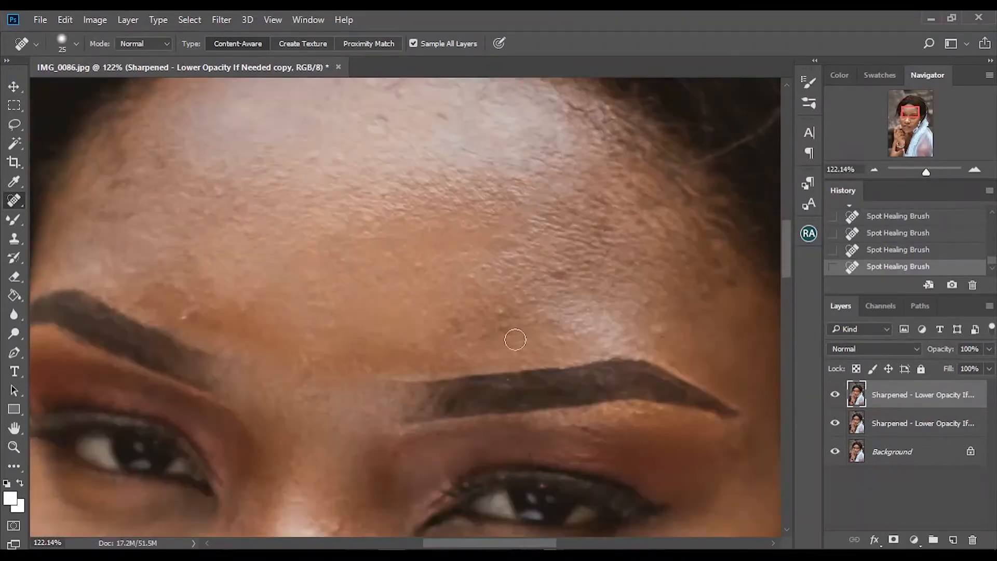
left_click(518, 303)
left_click(425, 266)
left_click(187, 317)
left_click(138, 298)
left_click(312, 196)
left_click(312, 151)
left_click(383, 117)
left_click(452, 109)
left_click(657, 332)
left_click(650, 297)
left_click(507, 313)
Heal the curved loose strand in the dark hair beside the forehead on the earring side.
left_click_drag(923, 175, 924, 171)
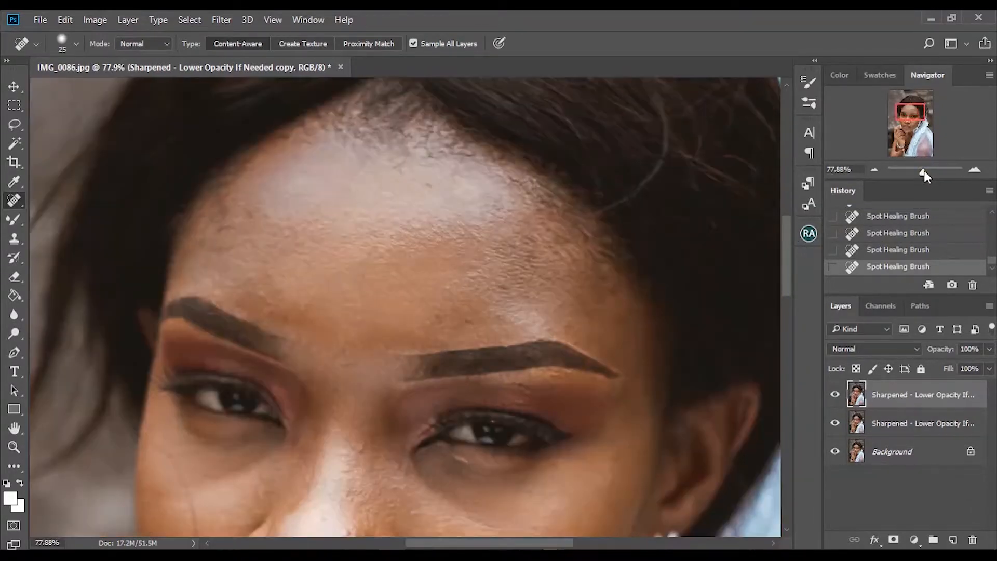
left_click_drag(590, 213, 616, 213)
mouse_move(671, 157)
left_mouse_down()
mouse_move(653, 181)
mouse_move(570, 118)
left_mouse_up()
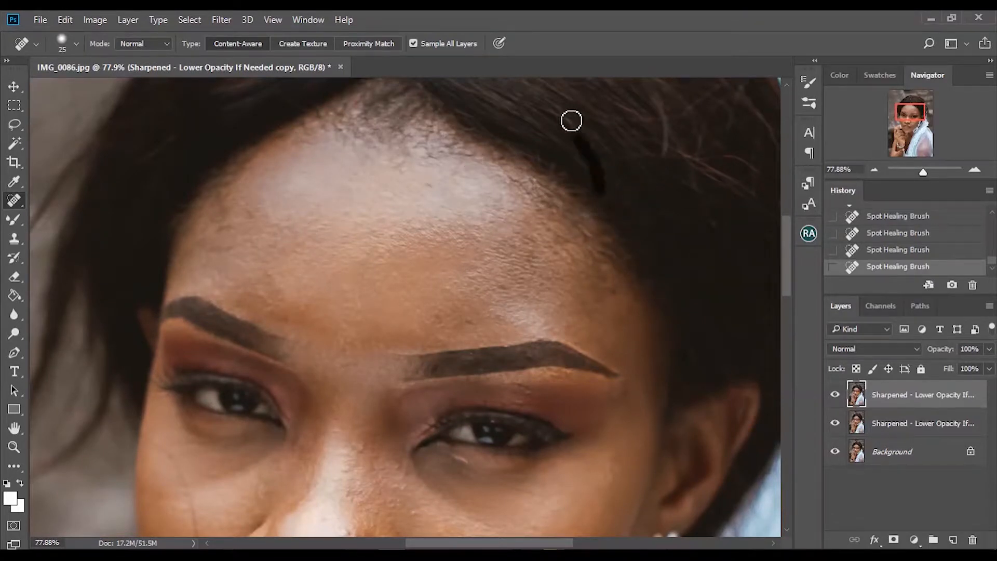
Heal the spots on the earring-side cheek and the crease beside the mouth corner with a 40 px brush.
left_click_drag(785, 258, 798, 289)
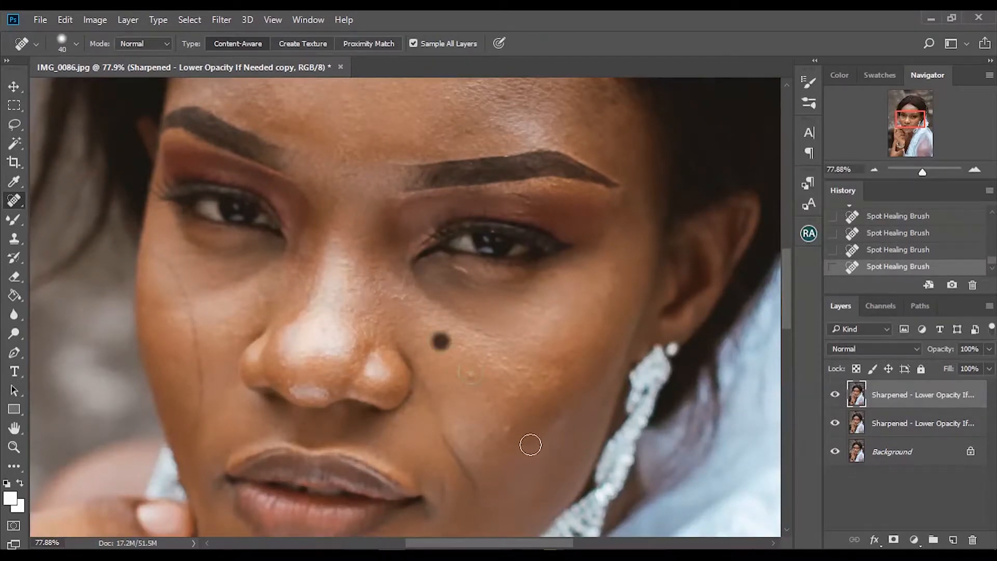
left_click_drag(447, 441, 478, 499)
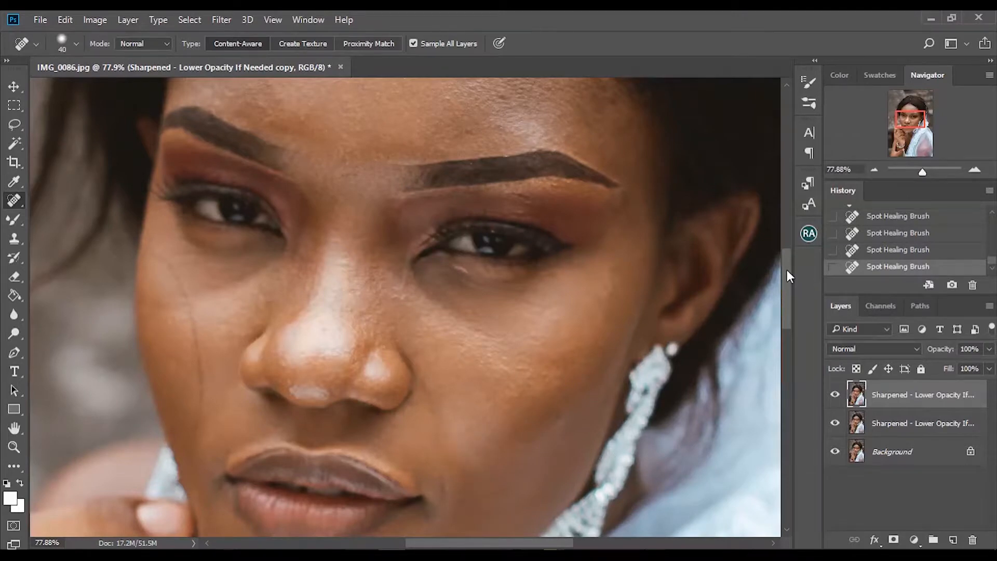
left_click_drag(787, 273, 787, 295)
left_click_drag(444, 363, 444, 389)
Remove the thin vertical line on the cheek above the raised hand with a 30 px brush, and heal two spots on the opposite cheek.
mouse_move(156, 123)
left_mouse_down()
mouse_move(186, 171)
mouse_move(205, 325)
left_mouse_up()
key("ctrl+z")
key("bracketleft")
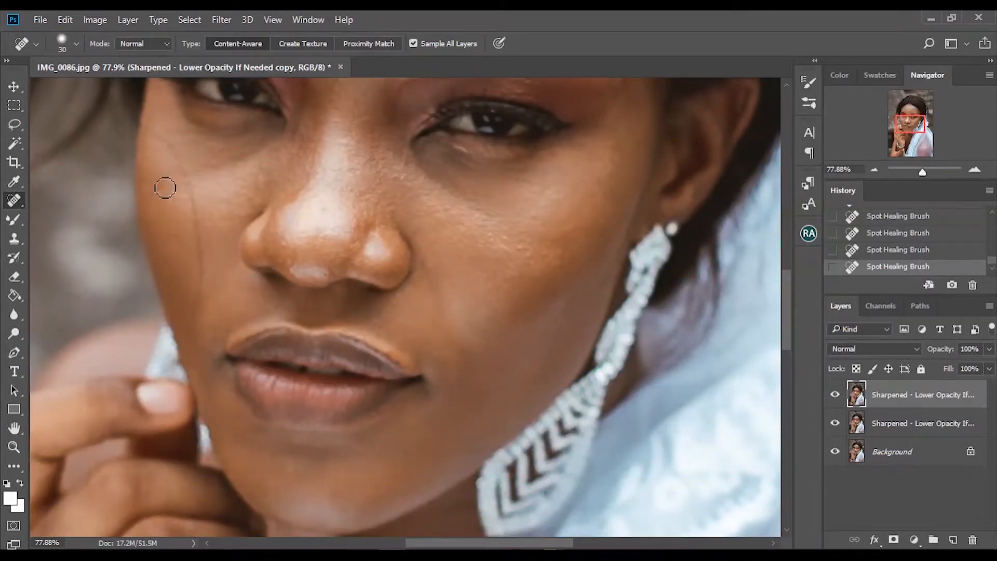
key("ctrl+plus")
key("ctrl+plus")
left_click_drag(489, 542, 425, 541)
left_click_drag(932, 171, 922, 171)
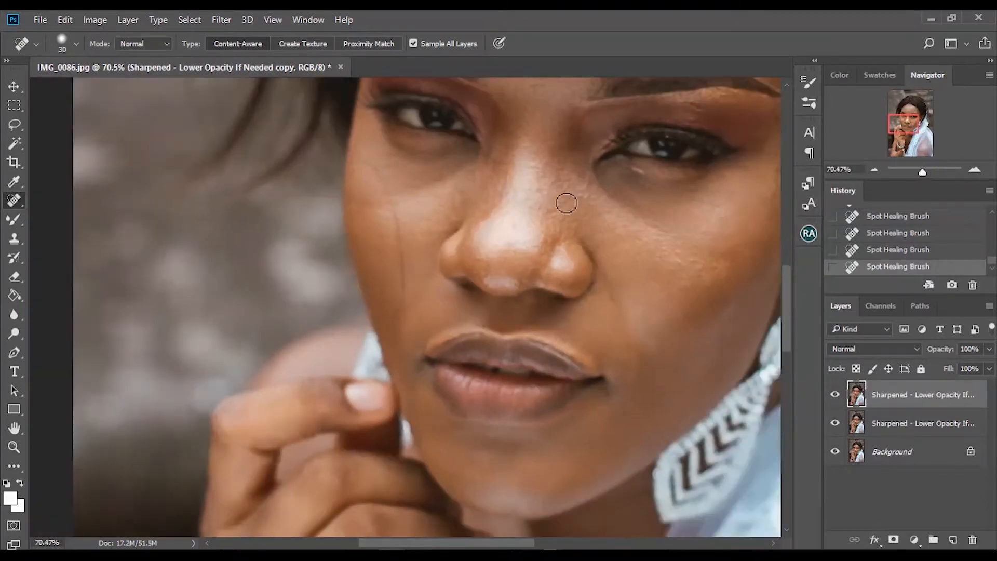
mouse_move(361, 156)
left_mouse_down()
mouse_move(396, 206)
mouse_move(404, 323)
left_mouse_up()
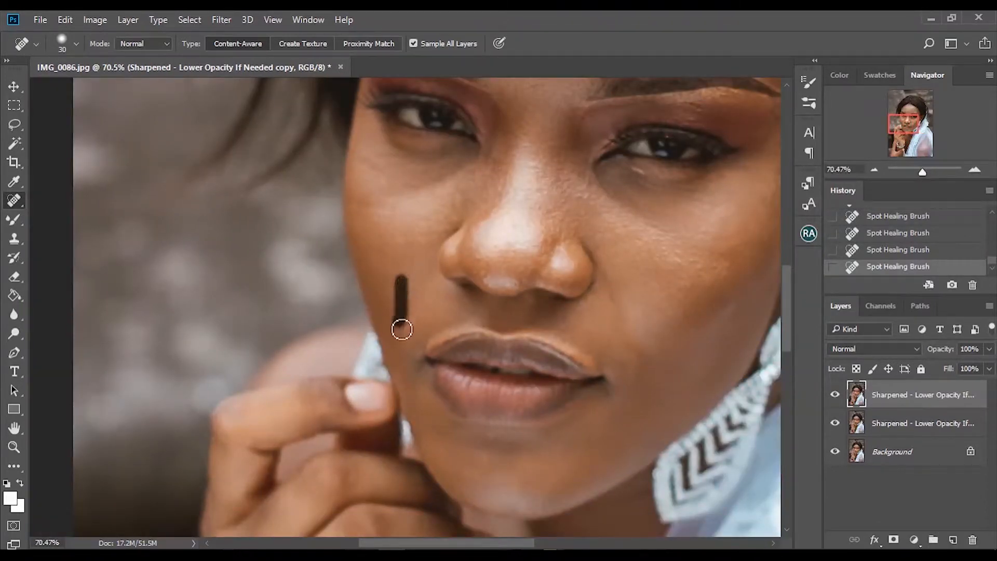
left_click(611, 297)
left_click(669, 262)
Heal the fine loose strands in the hair on the side of the forehead away from the earring.
left_click_drag(788, 315, 787, 259)
left_click_drag(427, 276, 397, 283)
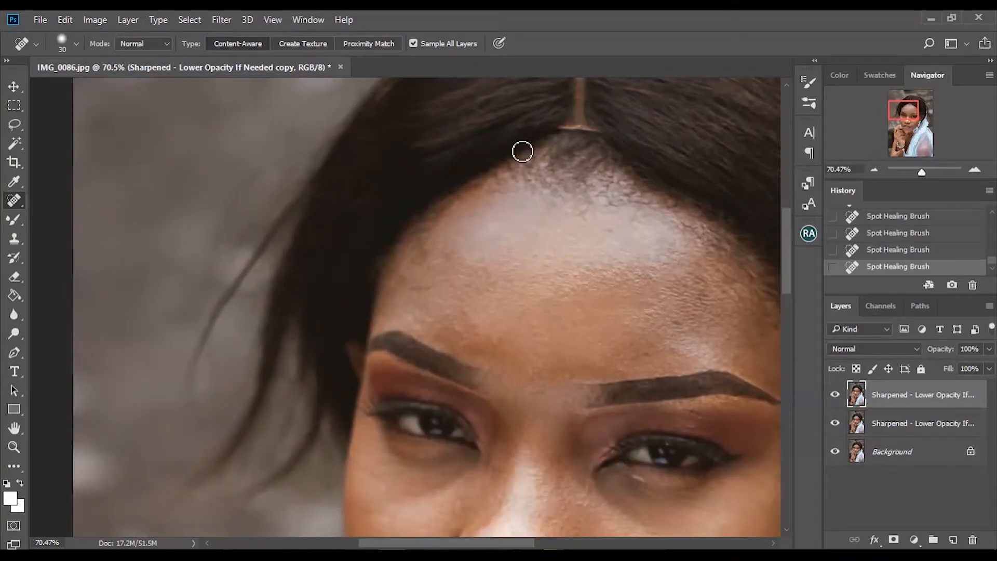
left_click_drag(484, 157, 470, 118)
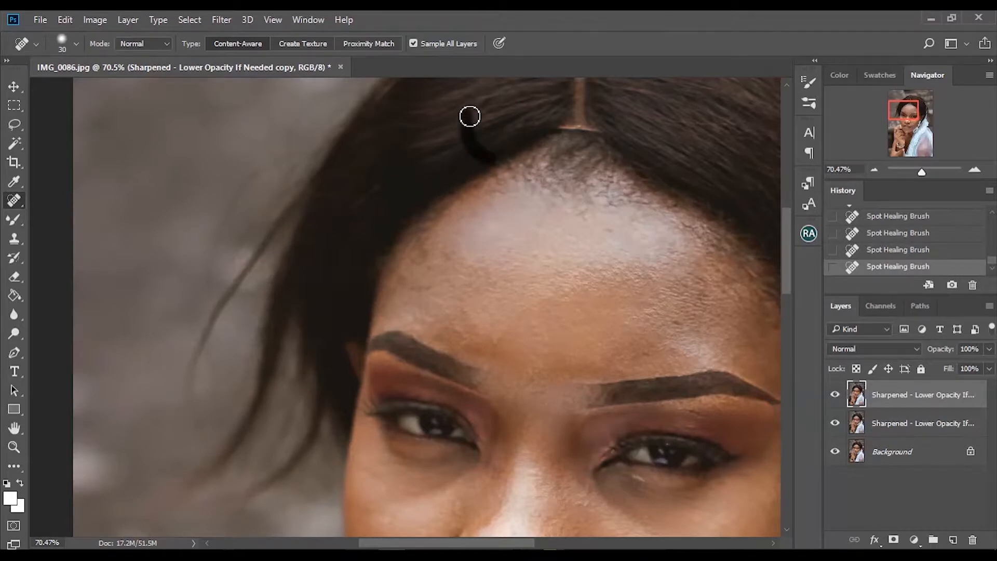
left_click_drag(380, 186, 338, 210)
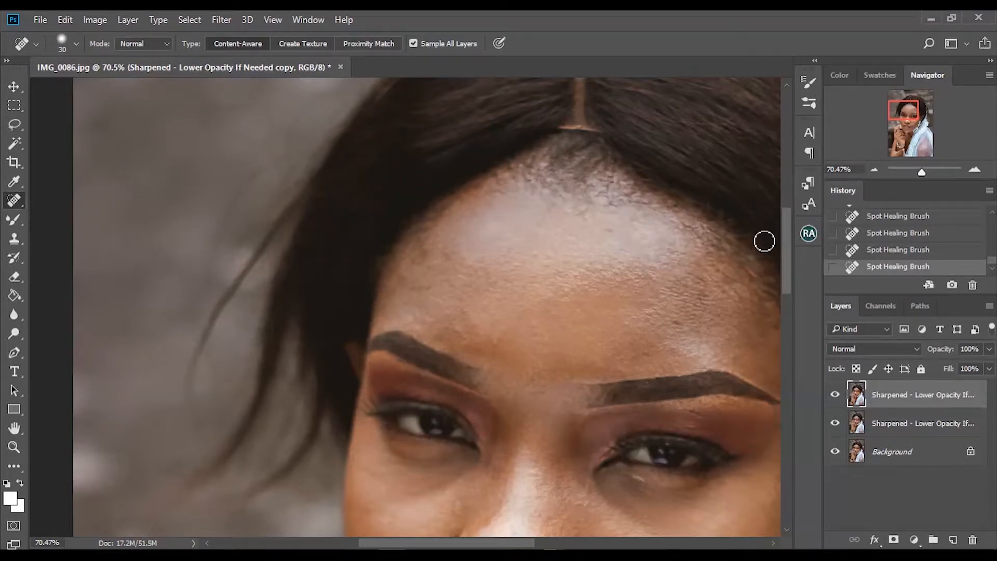
Heal the flyaway hairs above the crown and down the outer hair edge on the side without the veil.
left_click_drag(787, 228, 785, 185)
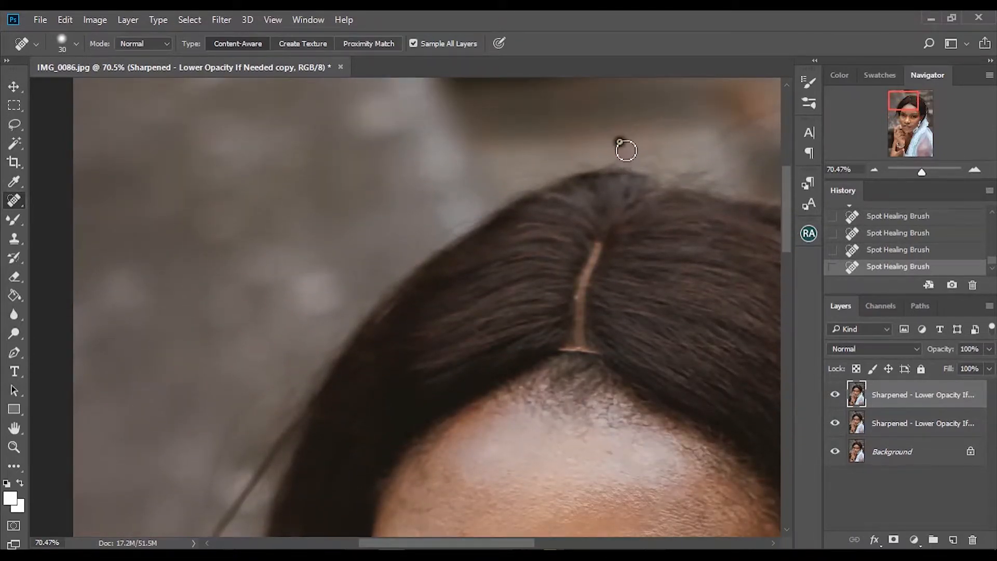
left_click_drag(625, 148, 655, 171)
left_click_drag(357, 318, 296, 405)
mouse_move(287, 369)
left_mouse_down()
mouse_move(297, 388)
mouse_move(237, 429)
mouse_move(208, 506)
left_mouse_up()
Clean up the flyaway hairs against the background along the top of the head towards the veil.
scroll(787, 226, "up", 3)
left_click_drag(725, 235, 773, 204)
left_click_drag(514, 543, 580, 543)
left_click_drag(460, 228, 560, 179)
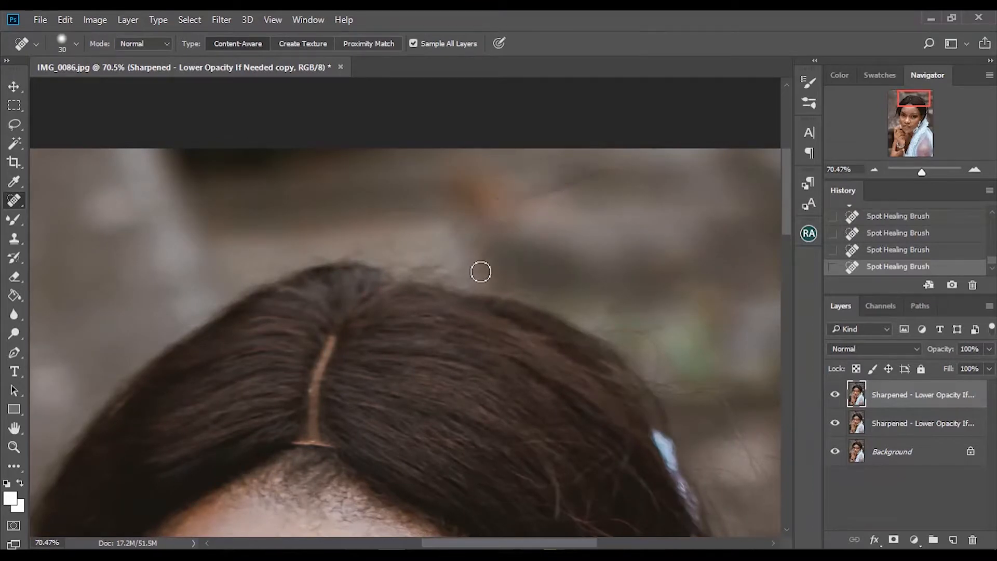
mouse_move(605, 325)
left_mouse_down()
mouse_move(667, 393)
mouse_move(729, 404)
left_mouse_up()
Heal the wispy hairs over the background outside the veil, from the crown down to ear level.
scroll(696, 456, "down", 8)
scroll(639, 384, "right", 4)
scroll(787, 237, "up", 3)
left_click_drag(535, 212, 621, 250)
left_click_drag(578, 216, 644, 289)
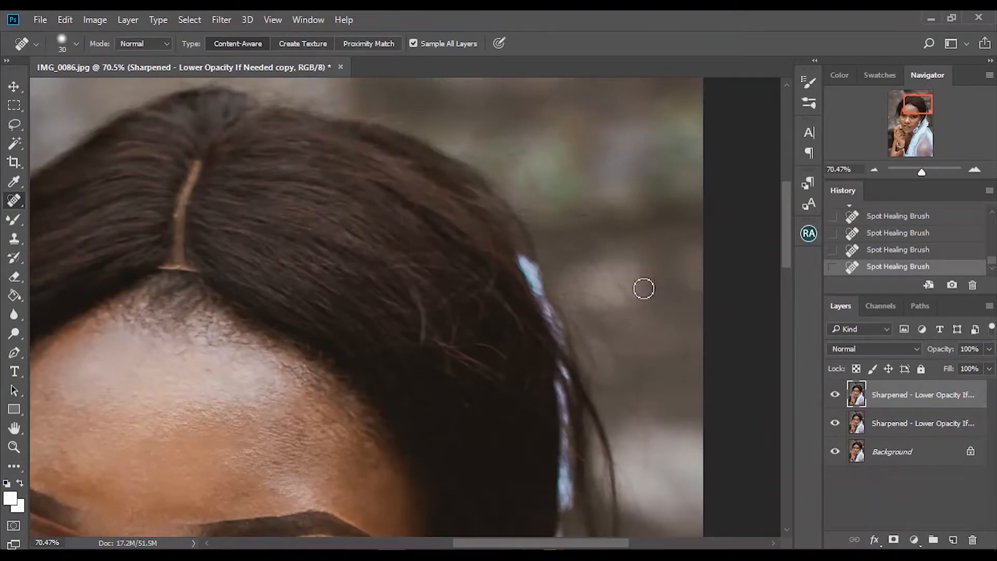
scroll(788, 294, "down", 8)
mouse_move(698, 440)
left_mouse_down()
mouse_move(661, 405)
mouse_move(641, 359)
left_mouse_up()
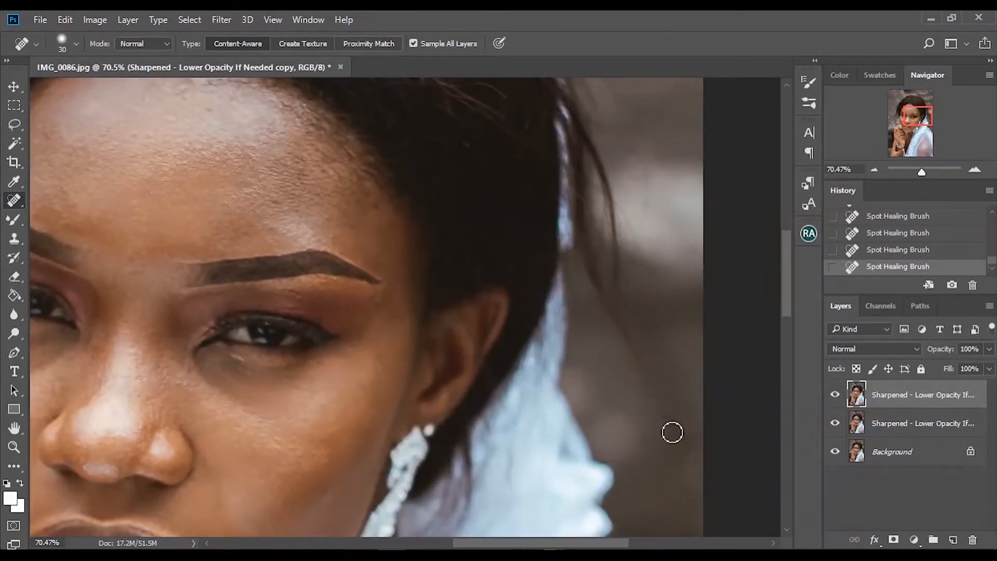
Enlarge the healing brush to 50 px and remove the long strand hanging over the background beside the ear and veil.
key("bracketright")
key("bracketright")
key("bracketright")
scroll(673, 433, "up", 4)
scroll(624, 421, "right", 3)
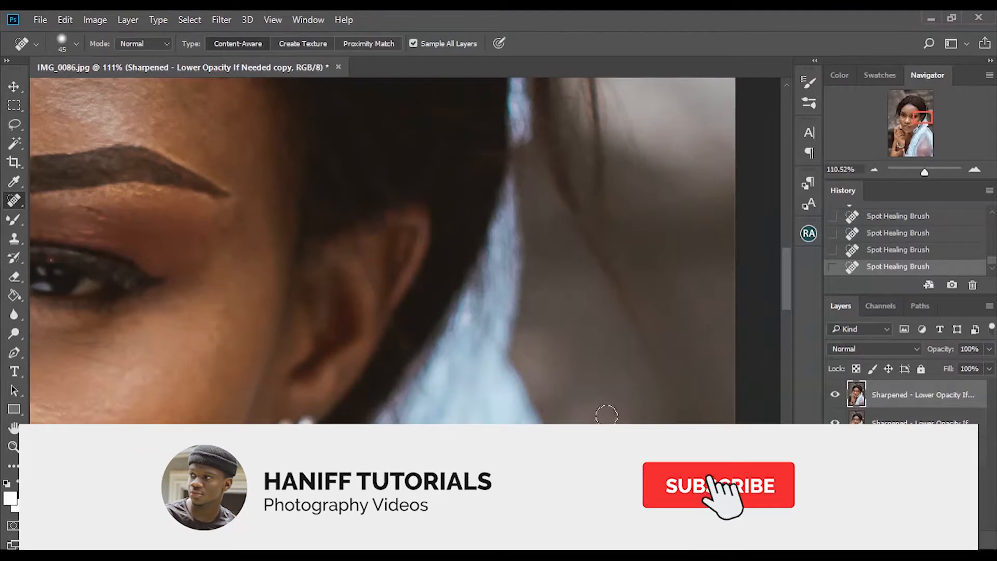
key("bracketright")
left_click_drag(657, 363, 587, 239)
mouse_move(629, 288)
left_mouse_down()
mouse_move(587, 213)
mouse_move(603, 216)
mouse_move(623, 194)
mouse_move(626, 112)
left_mouse_up()
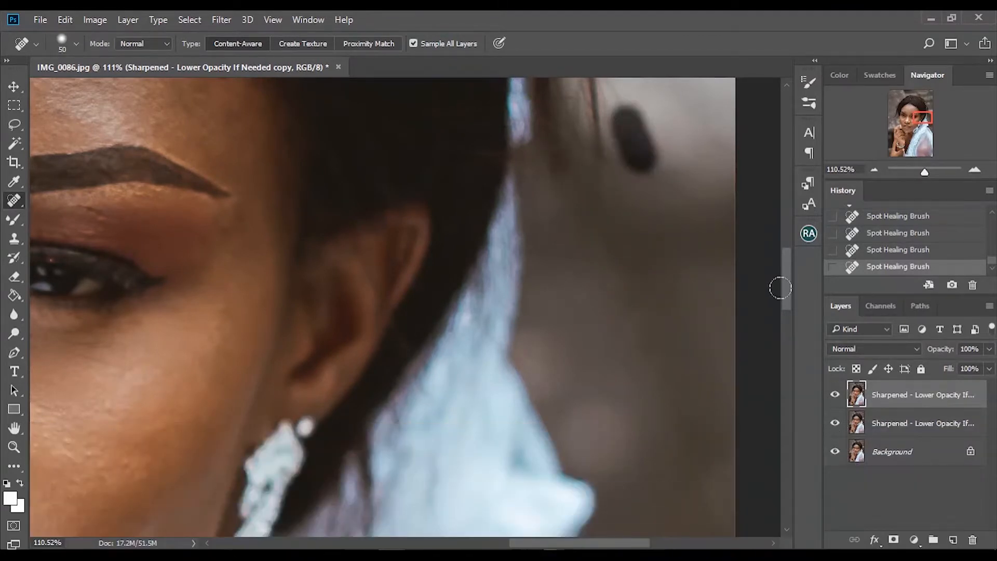
Heal the remaining loose strands over the blurred background alongside the upper veil edge.
scroll(721, 306, "up", 5)
left_click_drag(605, 374, 571, 219)
left_click_drag(574, 389, 551, 318)
left_click_drag(587, 283, 561, 174)
left_click_drag(641, 270, 623, 171)
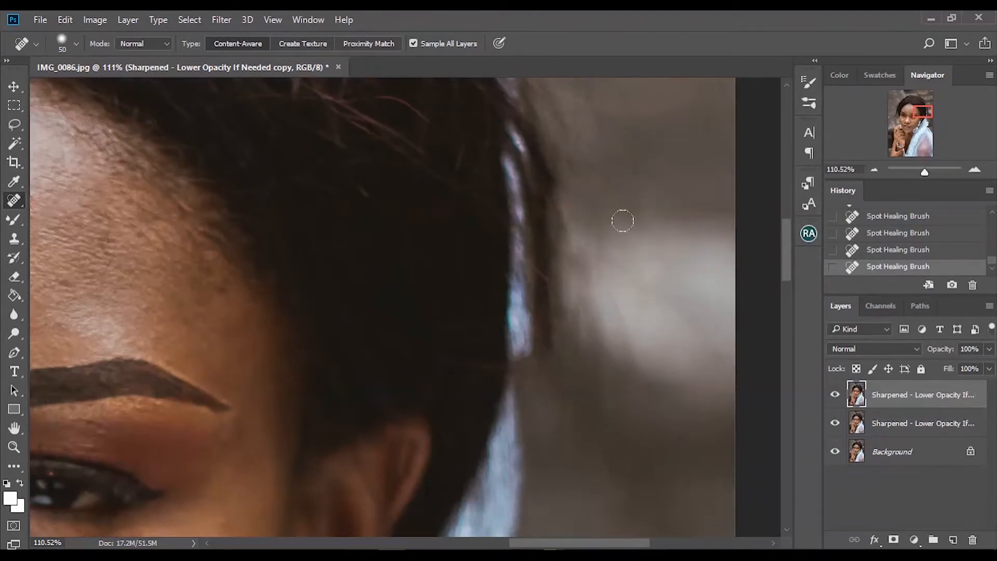
scroll(578, 196, "up", 3)
left_click_drag(619, 356, 559, 216)
left_click_drag(619, 240, 513, 185)
Heal the bright stray strands within the dark hair between the forehead and the veil.
left_click_drag(469, 385, 353, 280)
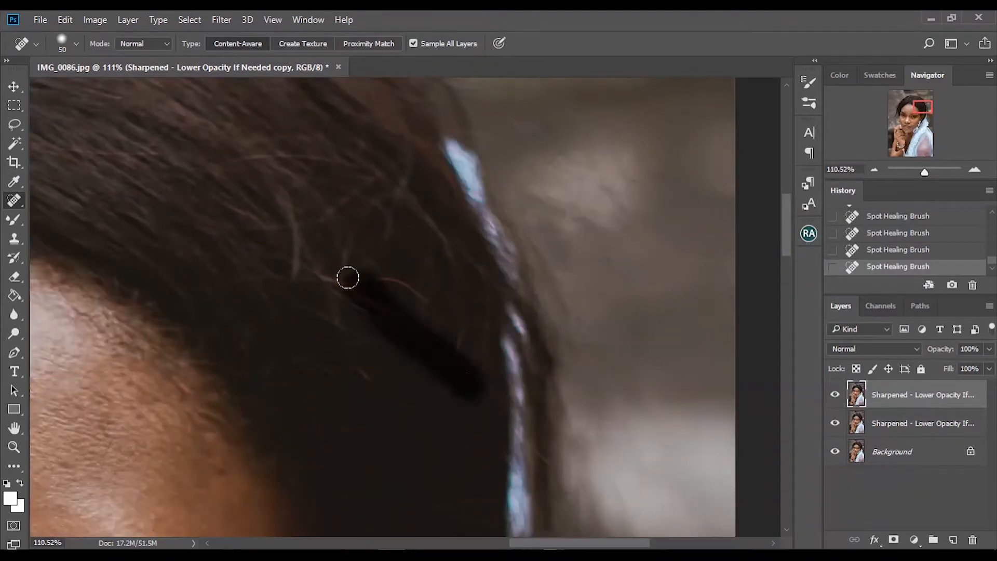
mouse_move(387, 309)
left_mouse_down()
mouse_move(296, 273)
mouse_move(265, 158)
left_mouse_up()
left_click_drag(395, 236, 353, 190)
mouse_move(457, 332)
left_mouse_down()
mouse_move(364, 275)
mouse_move(379, 169)
left_mouse_up()
left_click_drag(338, 328, 338, 244)
mouse_move(402, 387)
left_mouse_down()
mouse_move(319, 368)
mouse_move(380, 405)
left_mouse_up()
left_click_drag(472, 307, 459, 383)
left_click_drag(385, 364, 299, 286)
Heal the last faint strands in the dark hair above the ear.
left_click_drag(787, 233, 793, 284)
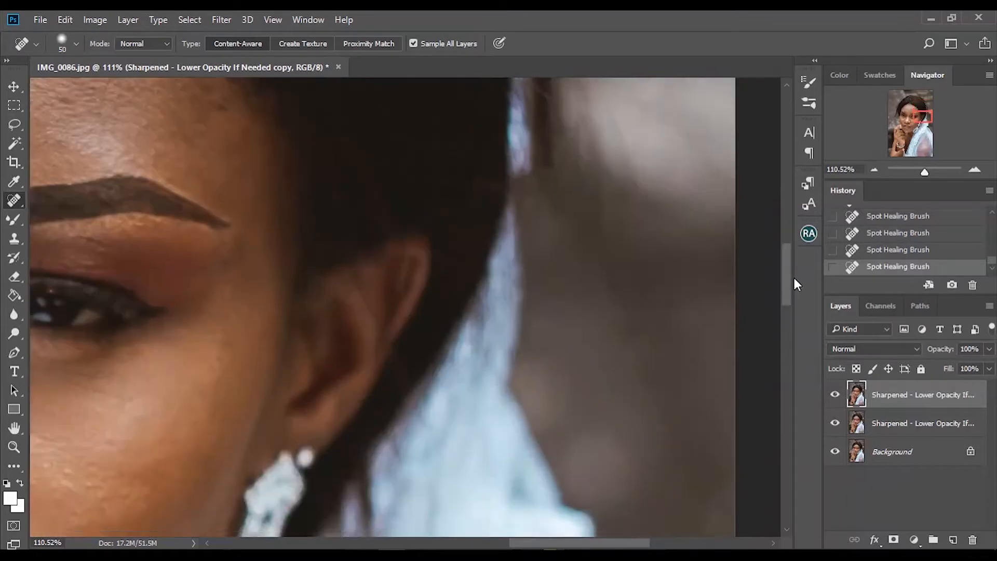
scroll(793, 285, "up", 3)
left_click_drag(486, 275, 439, 260)
left_click_drag(395, 257, 382, 233)
left_click_drag(333, 268, 372, 322)
left_click_drag(925, 172, 923, 172)
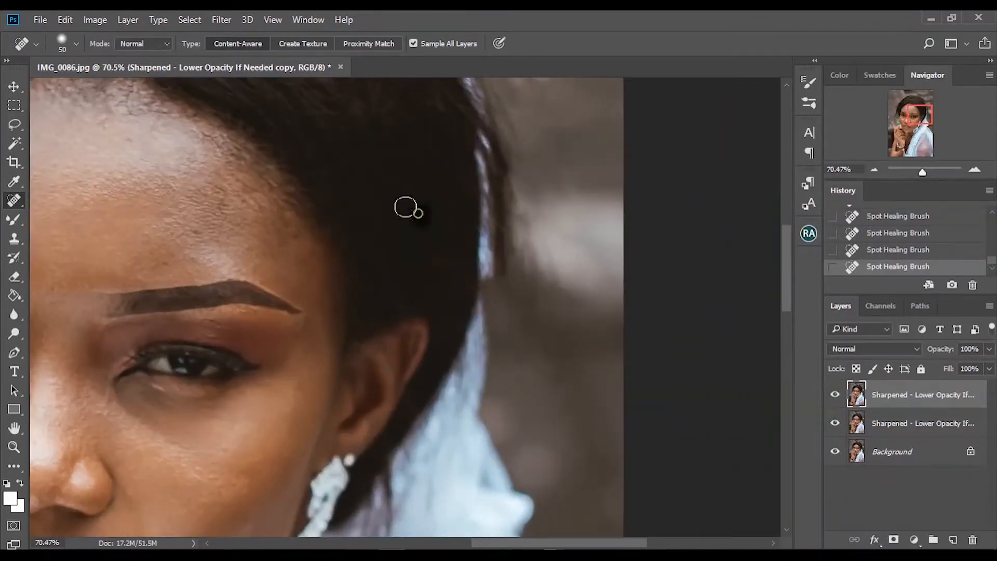
Heal the faint marks in the dark hair above the ear and the loose strand over the background beside the veil.
left_click_drag(390, 172, 320, 109)
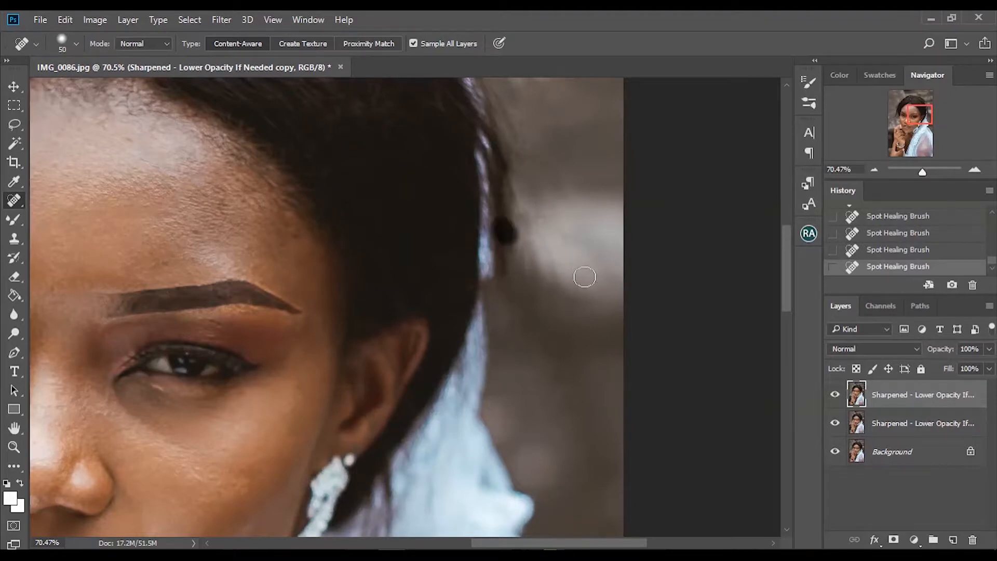
key("ctrl+z")
left_click_drag(563, 216, 521, 144)
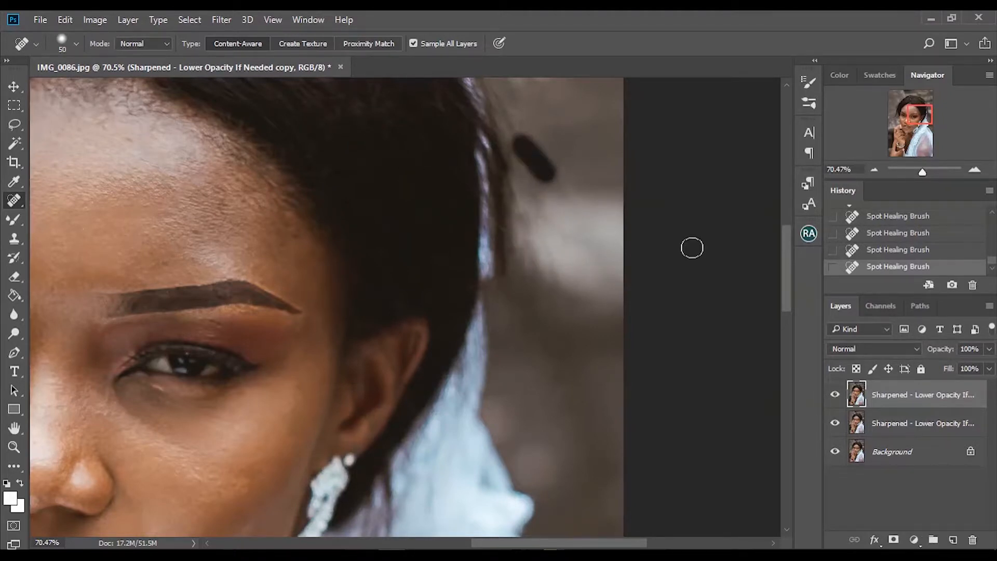
Heal the remaining stray hairs at the top of the veil edge and across the dark hair above the temple.
left_click_drag(787, 276, 787, 241)
left_click_drag(499, 259, 485, 246)
left_click_drag(464, 176, 451, 154)
left_click_drag(395, 228, 310, 214)
left_click_drag(312, 257, 337, 259)
left_click(362, 346)
Heal the dark strands hanging over the veil below the ear, next to the earring.
left_click_drag(788, 275, 788, 340)
left_click_drag(429, 376, 430, 333)
left_click_drag(386, 430, 387, 343)
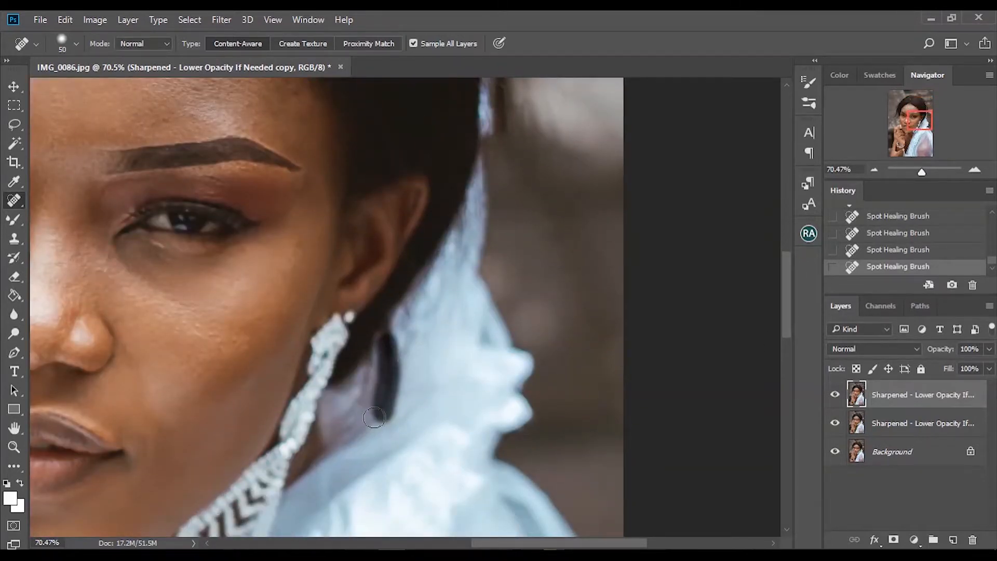
left_click(390, 334)
Try to heal the loose strands over the background on the cheek side without the veil, and revert those strokes.
scroll(509, 493, "left", 8)
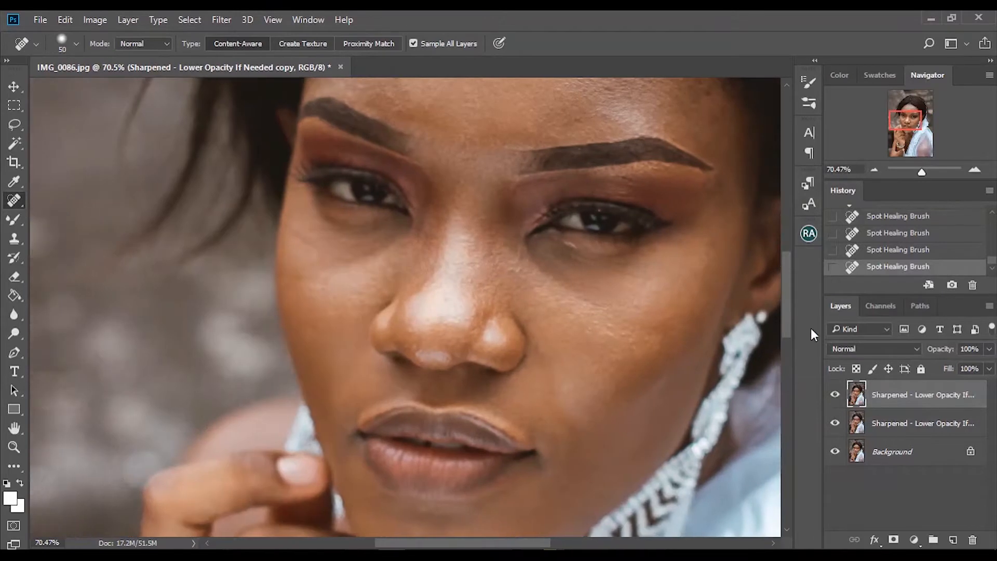
scroll(192, 376, "up", 3)
left_click_drag(192, 381, 229, 304)
mouse_move(159, 422)
left_mouse_down()
mouse_move(240, 345)
mouse_move(252, 316)
left_mouse_up()
left_click_drag(217, 404, 219, 389)
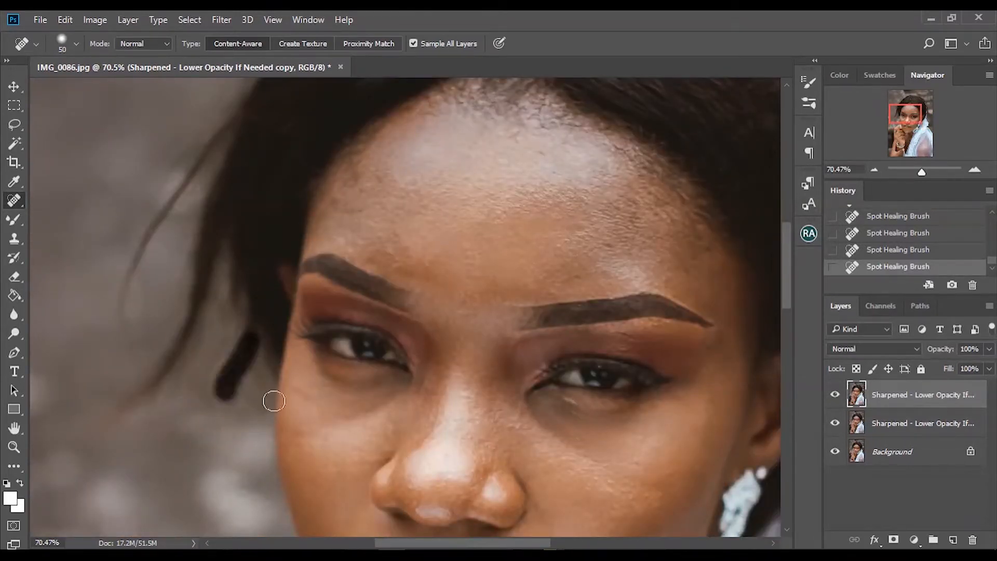
left_click(883, 221)
Compare the whole portrait with the healed layer hidden and shown.
key("ctrl+0")
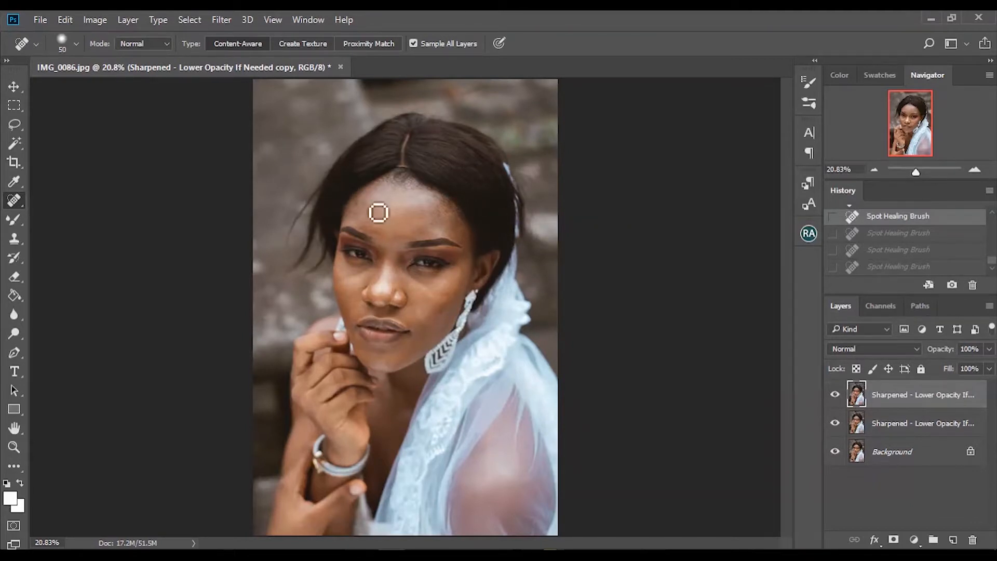
left_click(836, 396)
left_click(836, 396)
Duplicate the healed layer and cover the hair parting with nearby hair using a 100 px Clone Stamp.
key("ctrl+j")
key("s")
key("ctrl+0")
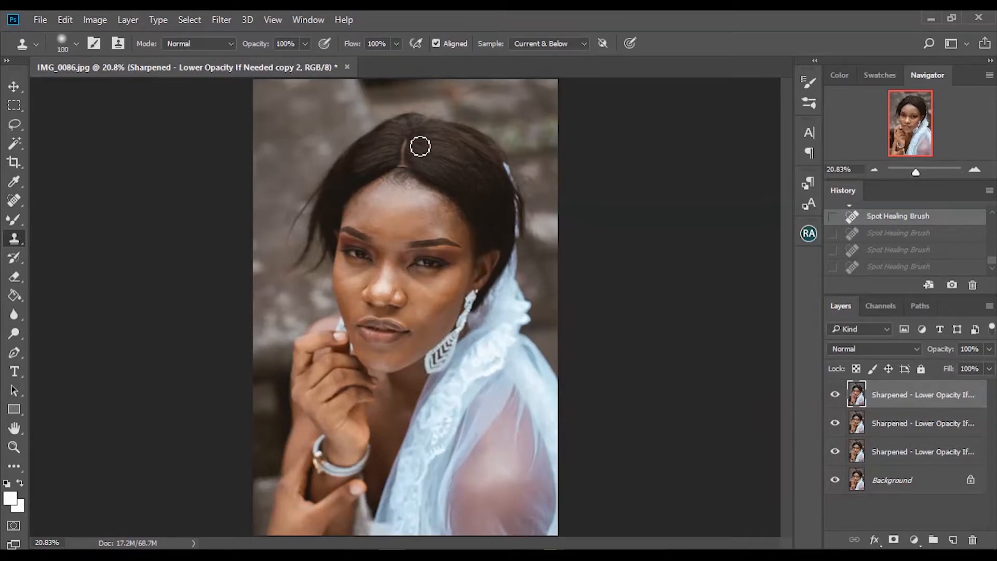
mouse_move(421, 121)
left_mouse_down()
mouse_move(407, 167)
mouse_move(411, 149)
left_mouse_up()
left_click(924, 173)
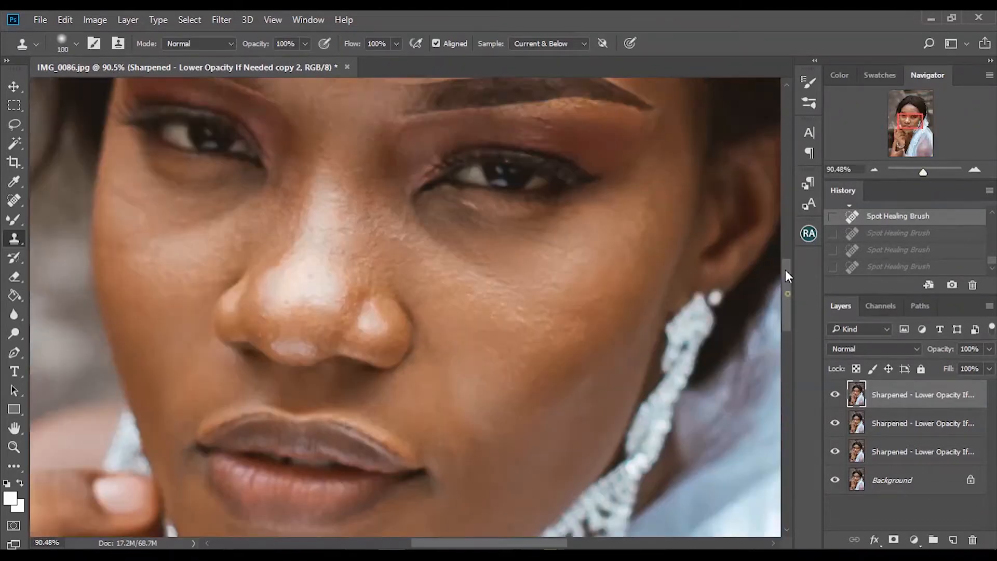
left_click_drag(786, 275, 787, 184)
left_click(421, 205, "alt")
mouse_move(395, 240)
left_mouse_down()
mouse_move(392, 228)
mouse_move(398, 267)
mouse_move(381, 311)
mouse_move(379, 302)
mouse_move(389, 323)
left_mouse_up()
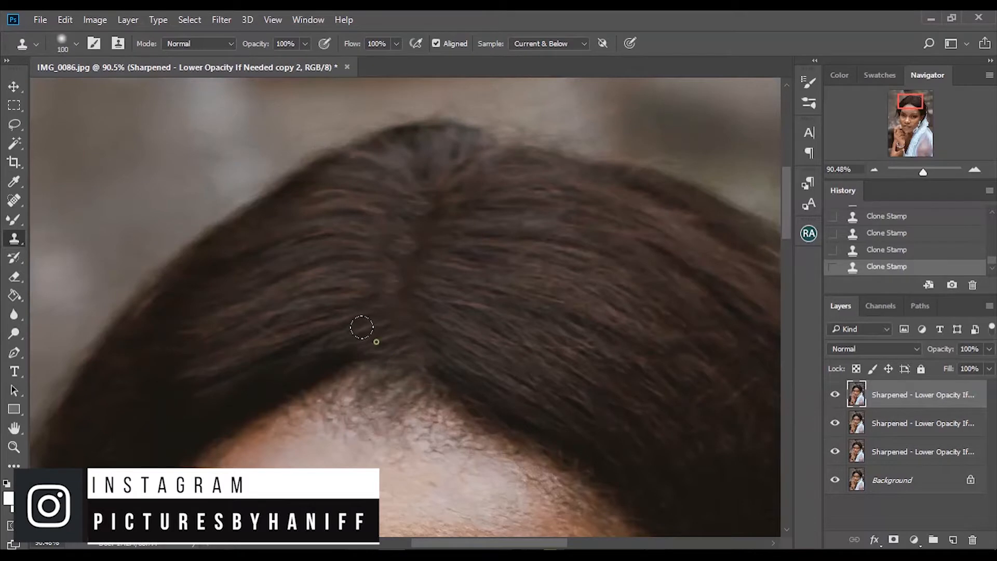
key("ctrl+0")
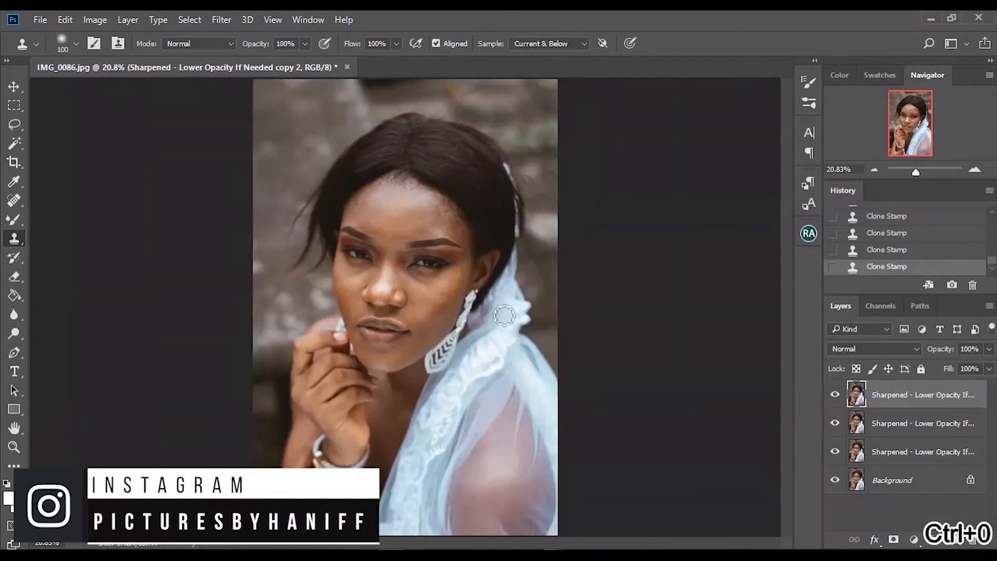
left_click(835, 396)
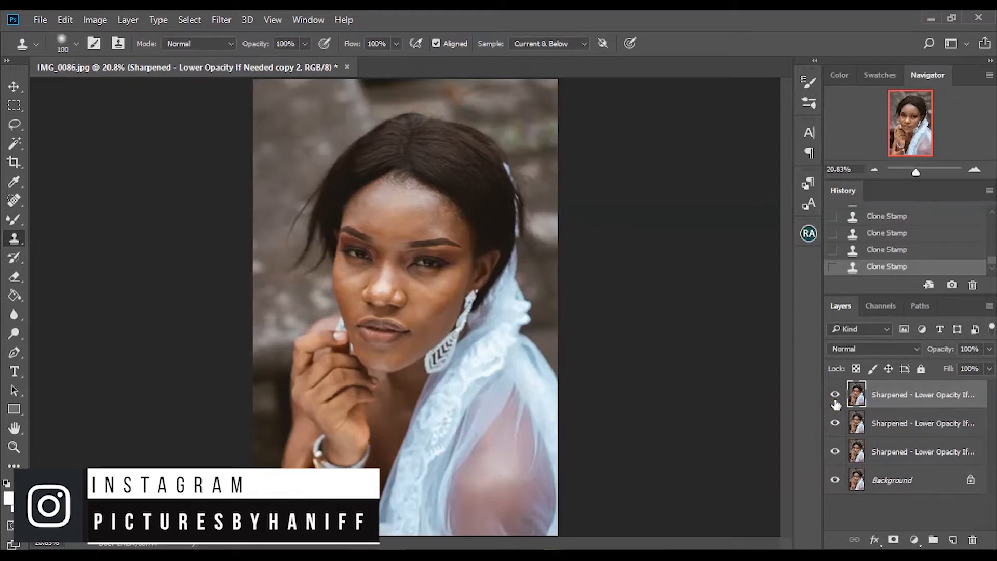
Add a masked Burn - Darken group with the Beauty Retouch Burn action.
left_click(808, 233)
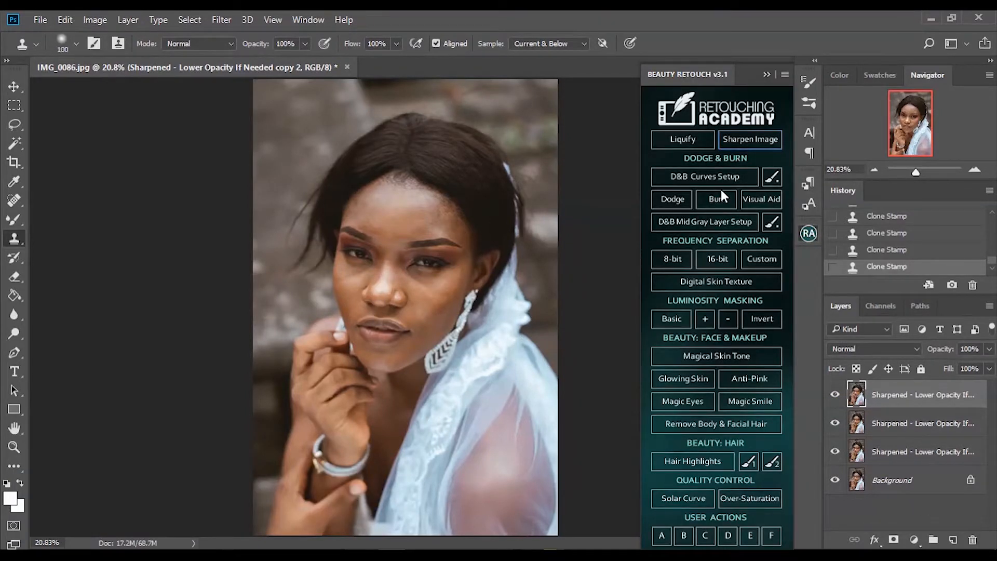
left_click(717, 203)
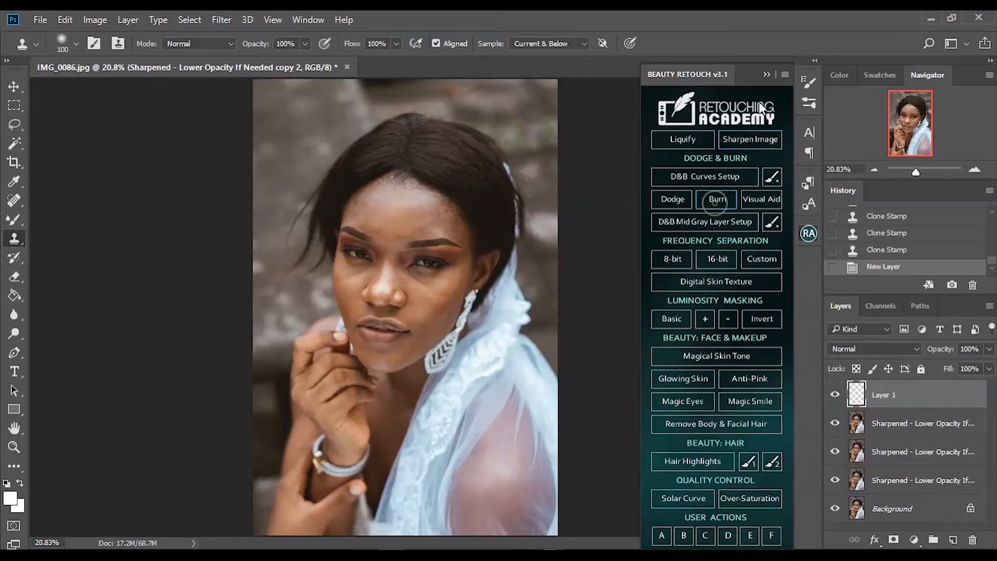
left_click(767, 74)
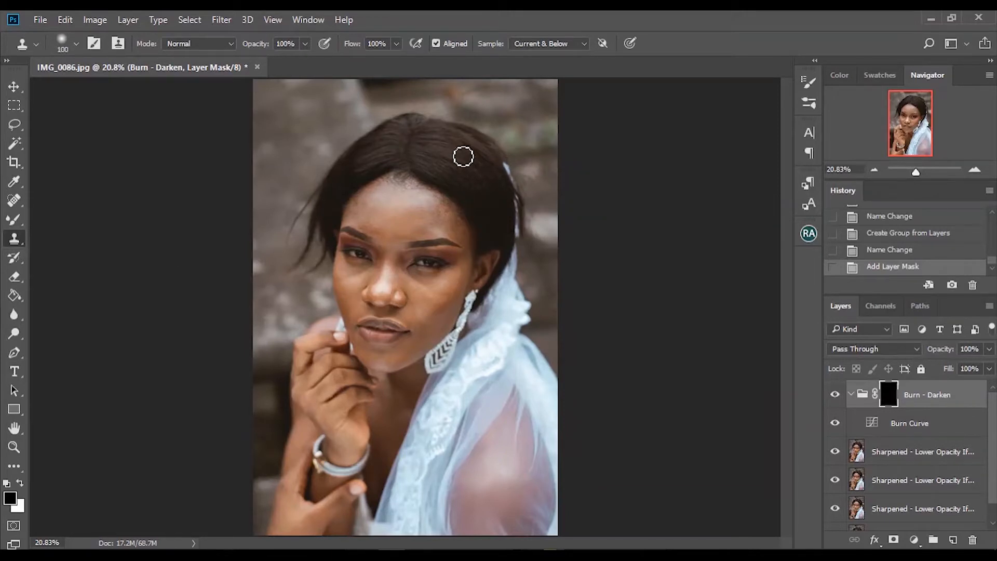
Paint white over the hair on the Burn - Darken mask with a 250 px Brush to darken it.
left_click(12, 219)
left_click(115, 221)
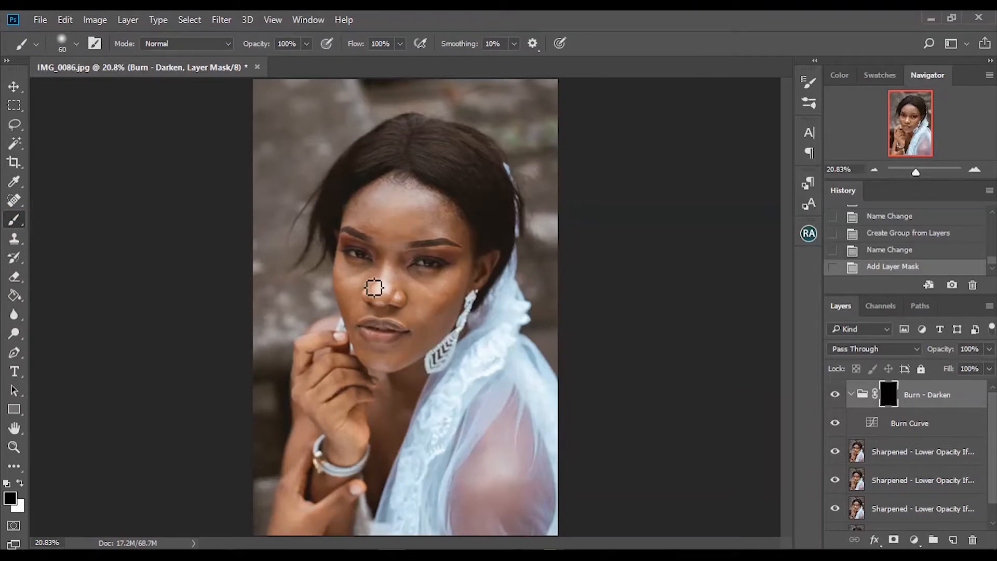
key("x")
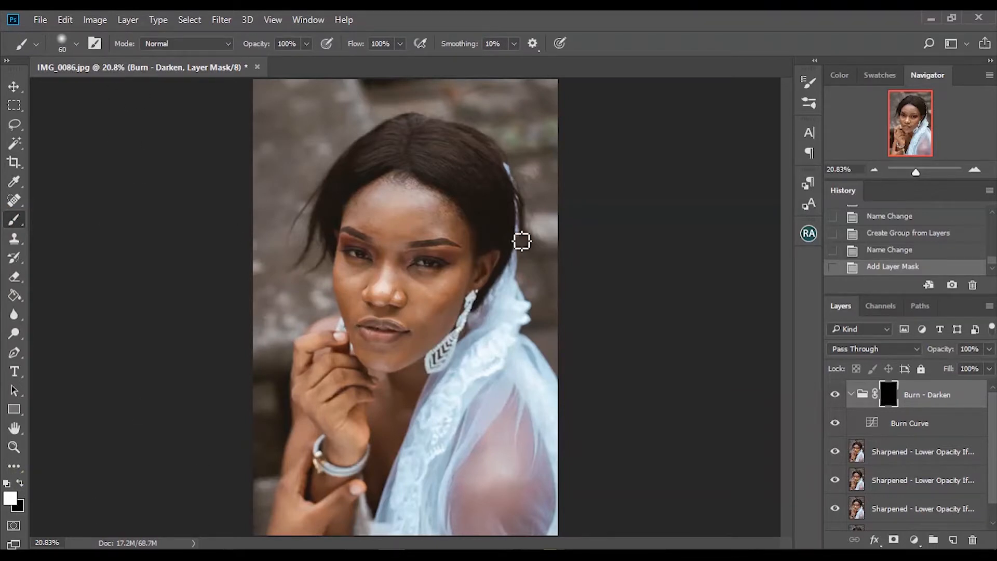
key("bracketright")
key("bracketright")
key("bracketright")
key("bracketright")
key("bracketright")
key("bracketright")
key("bracketright")
key("bracketright")
key("bracketright")
key("bracketright")
key("bracketright")
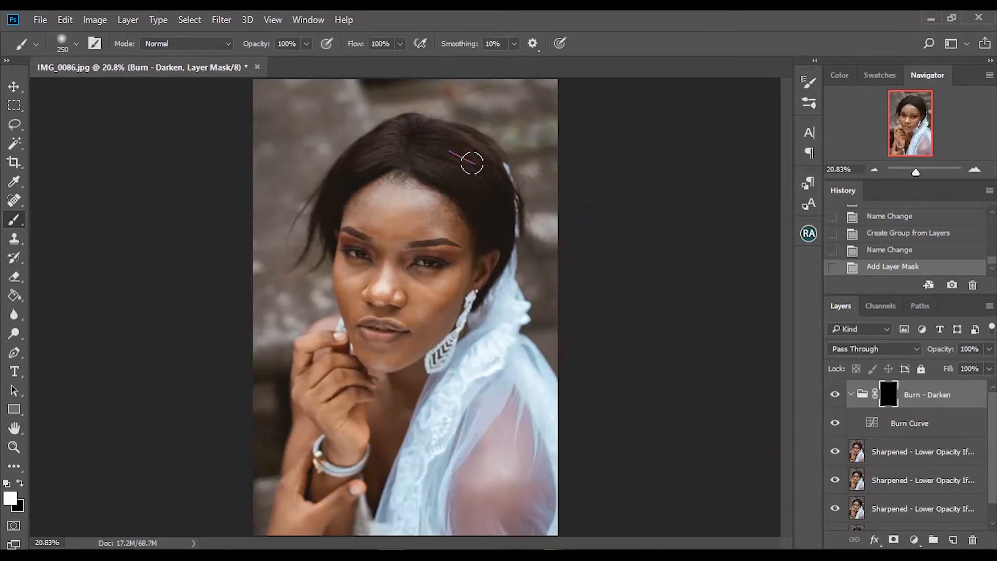
mouse_move(407, 139)
left_mouse_down()
mouse_move(446, 159)
mouse_move(415, 139)
mouse_move(360, 155)
mouse_move(451, 144)
mouse_move(430, 129)
mouse_move(454, 134)
mouse_move(494, 170)
mouse_move(412, 134)
mouse_move(456, 157)
mouse_move(428, 135)
mouse_move(381, 149)
mouse_move(408, 128)
mouse_move(334, 183)
mouse_move(347, 165)
mouse_move(341, 177)
mouse_move(436, 151)
mouse_move(475, 181)
mouse_move(427, 123)
mouse_move(431, 157)
mouse_move(410, 145)
mouse_move(407, 168)
mouse_move(390, 162)
mouse_move(421, 163)
mouse_move(380, 165)
mouse_move(451, 148)
mouse_move(496, 203)
mouse_move(501, 238)
mouse_move(488, 178)
mouse_move(447, 151)
left_mouse_up()
Check the burn effect on the hair and set the Burn - Darken group's opacity to 71%.
left_click(836, 396)
left_click(988, 350)
left_click_drag(966, 369, 965, 369)
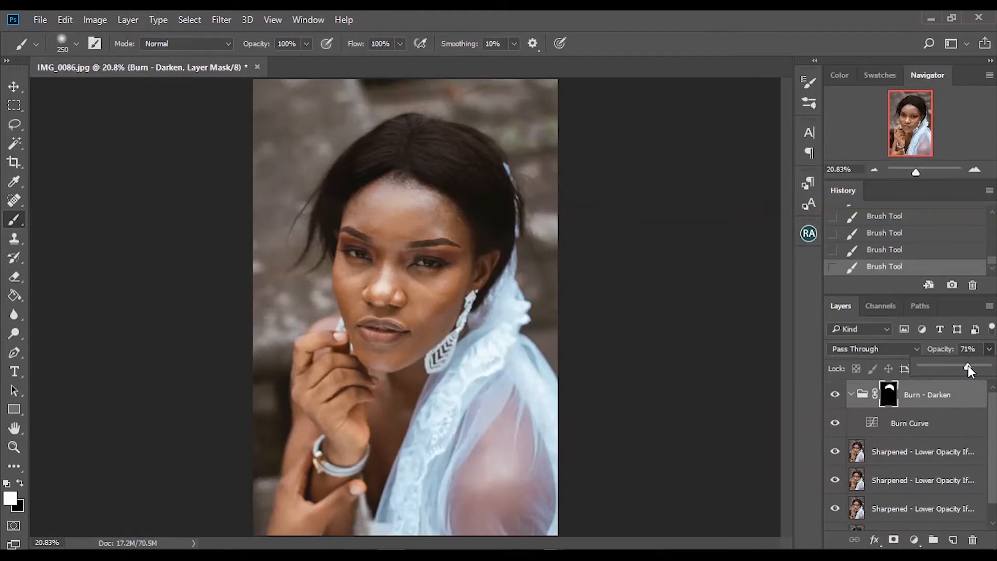
left_click_drag(969, 366, 968, 366)
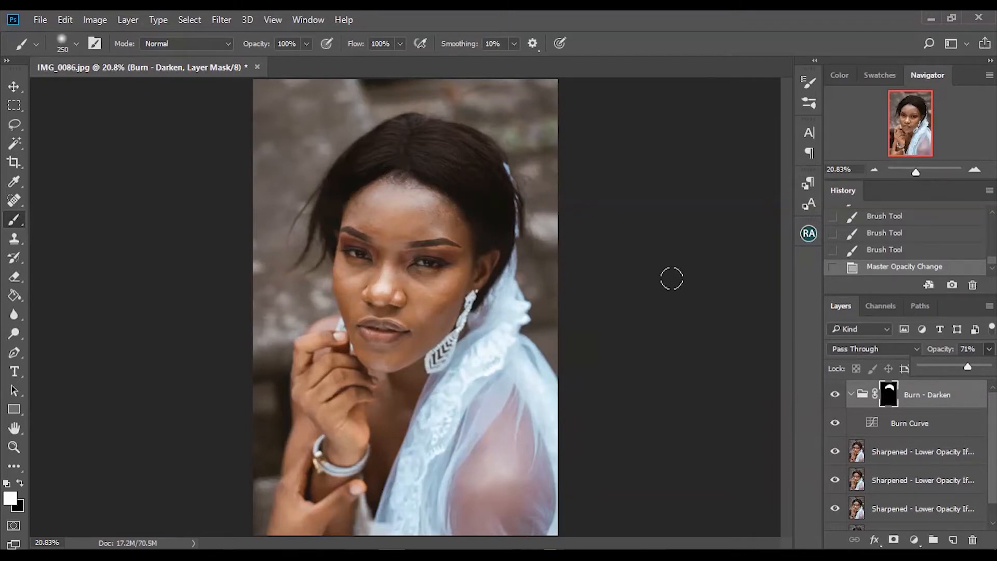
Run the Beauty Retouch 8-bit frequency separation from the topmost Sharpened copy layer with a blur radius of 4.8.
left_click(945, 459)
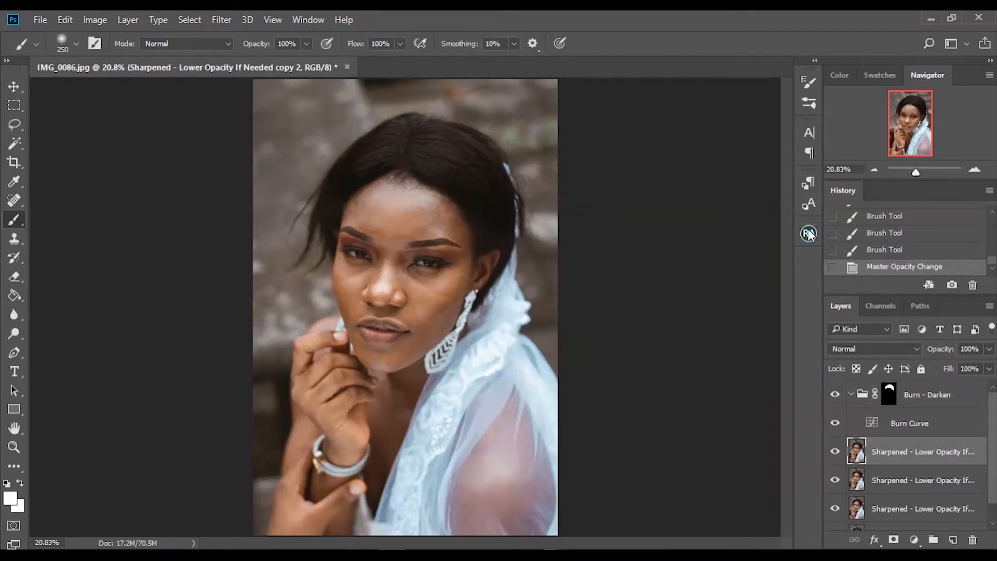
left_click(808, 234)
left_click(674, 258)
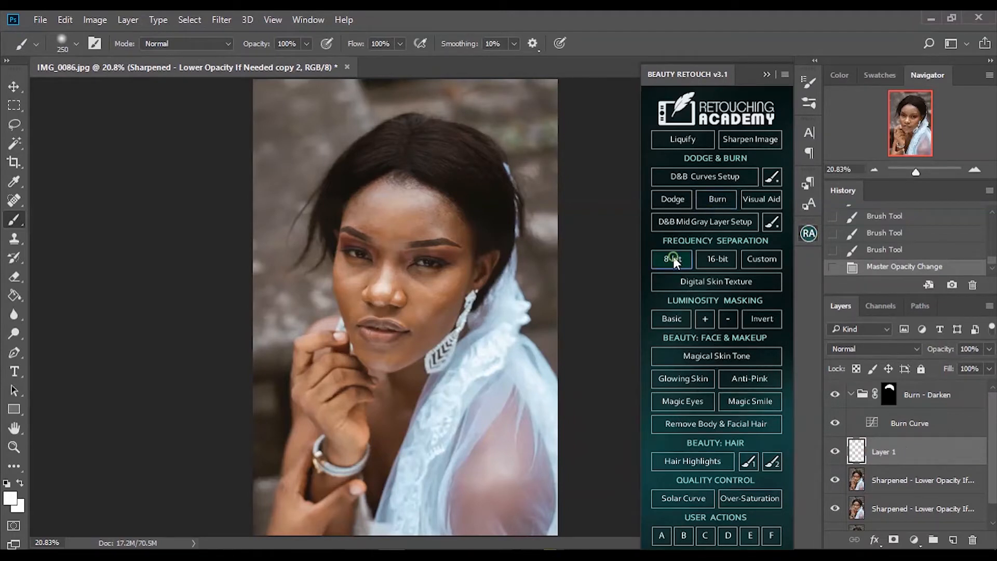
type("4.8")
key("Return")
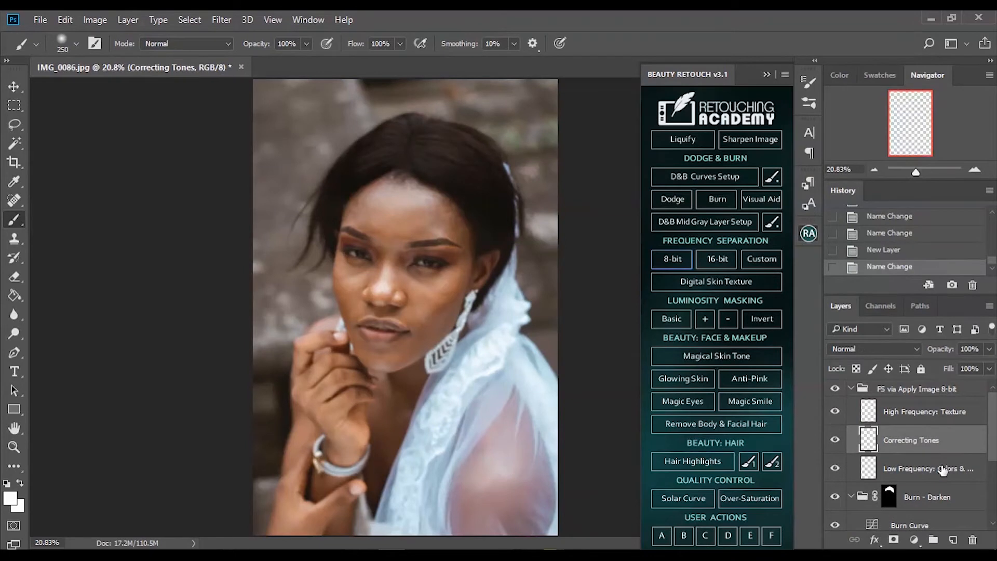
left_click(766, 74)
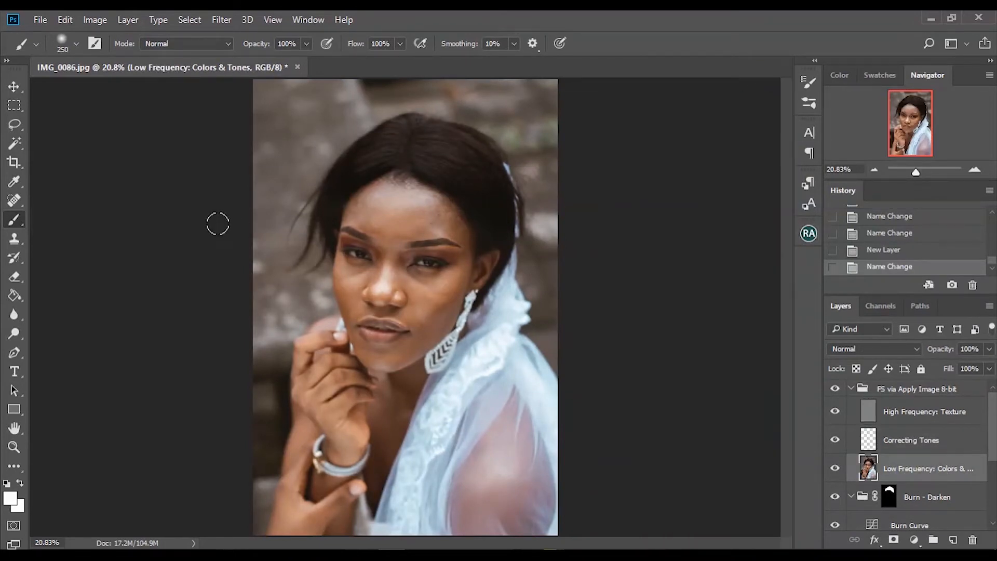
Set up the Mixer Brush with 20% wet for blending the forehead on the Low Frequency: Colors & Tones layer.
right_click(14, 219)
left_click(77, 266)
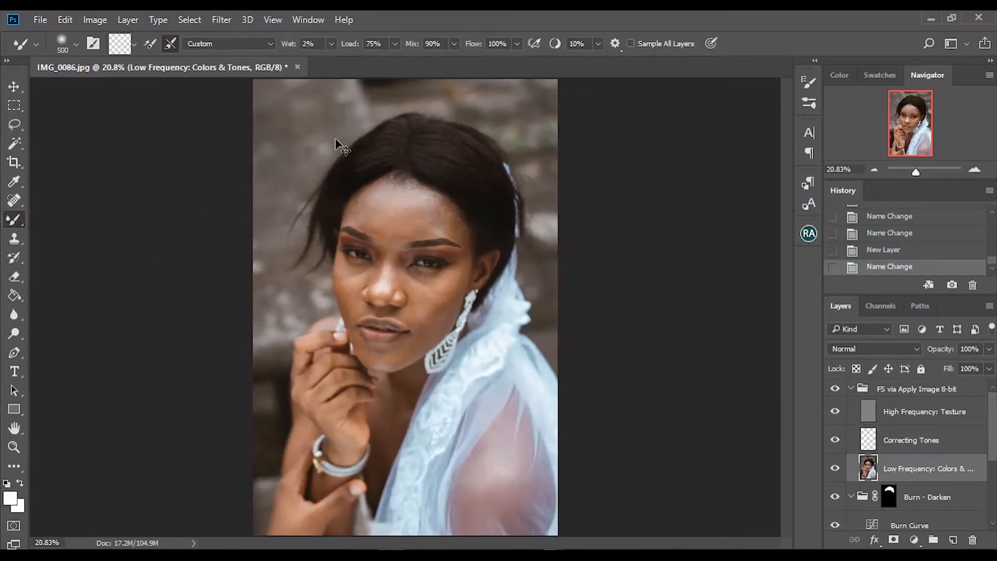
key("ctrl+plus")
key("ctrl+plus")
key("ctrl+plus")
key("ctrl+plus")
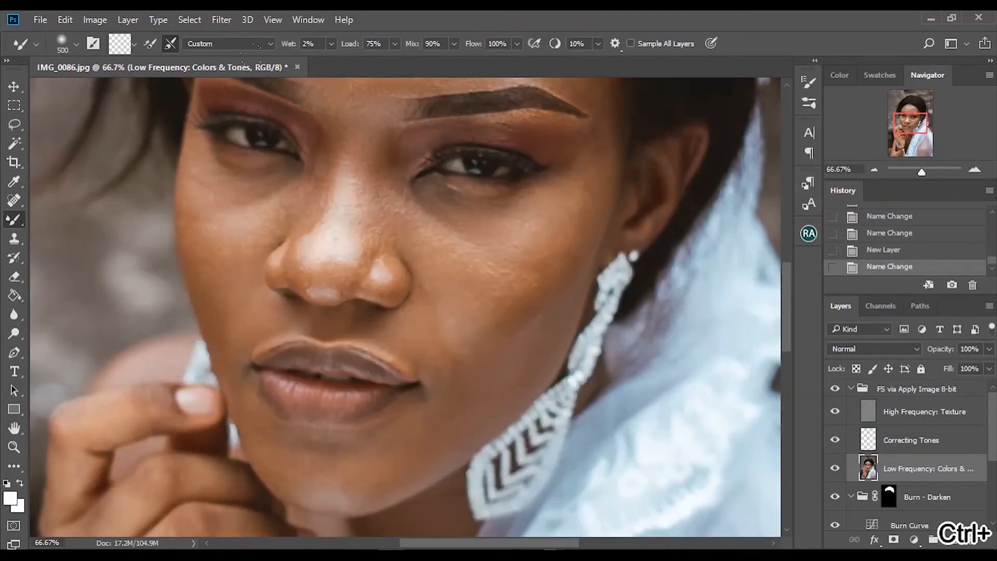
left_click_drag(787, 281, 788, 227)
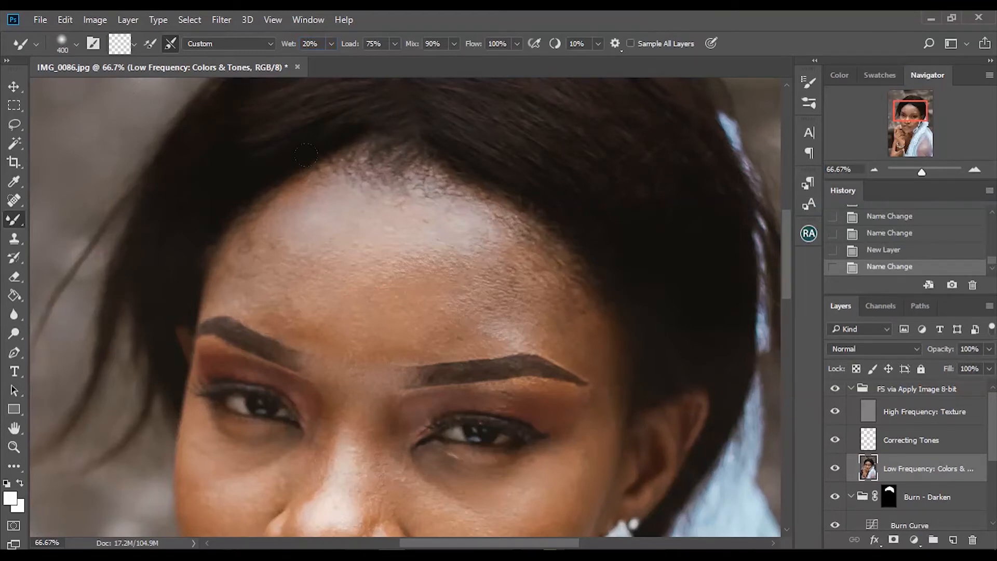
Try to blend the hairline along the top of the forehead with the Mixer Brush, and undo the stroke.
mouse_move(384, 190)
left_mouse_down()
mouse_move(338, 156)
mouse_move(360, 147)
mouse_move(443, 158)
mouse_move(519, 206)
left_mouse_up()
key("ctrl+z")
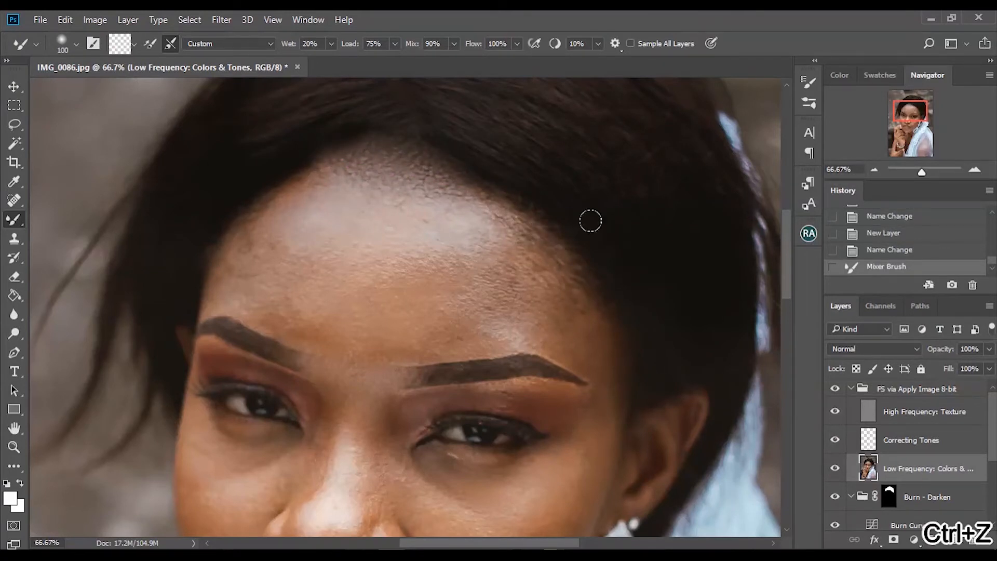
left_click(915, 252)
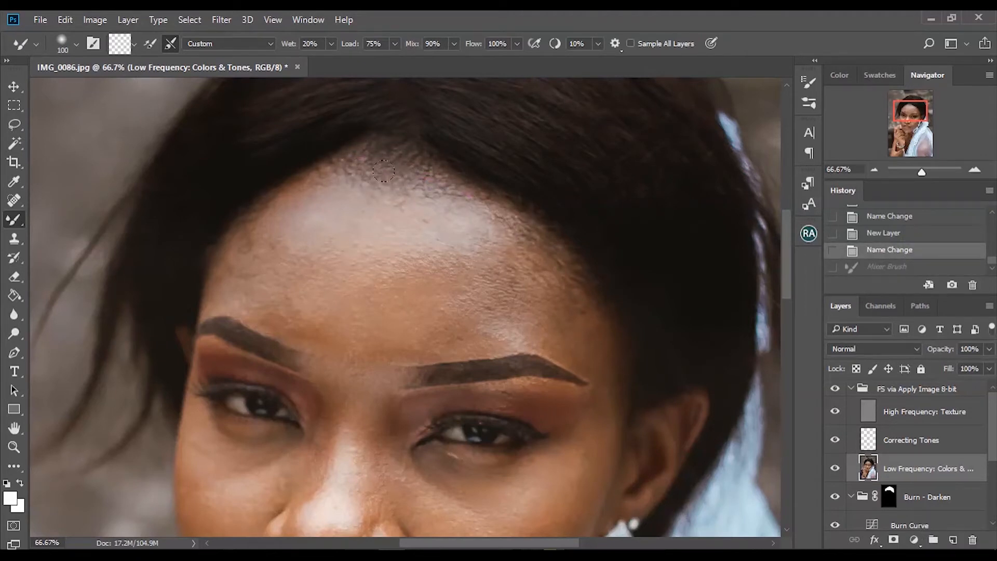
Blend the hairline along the top and side of the forehead with a 100 px Mixer Brush.
left_click_drag(372, 161, 457, 202)
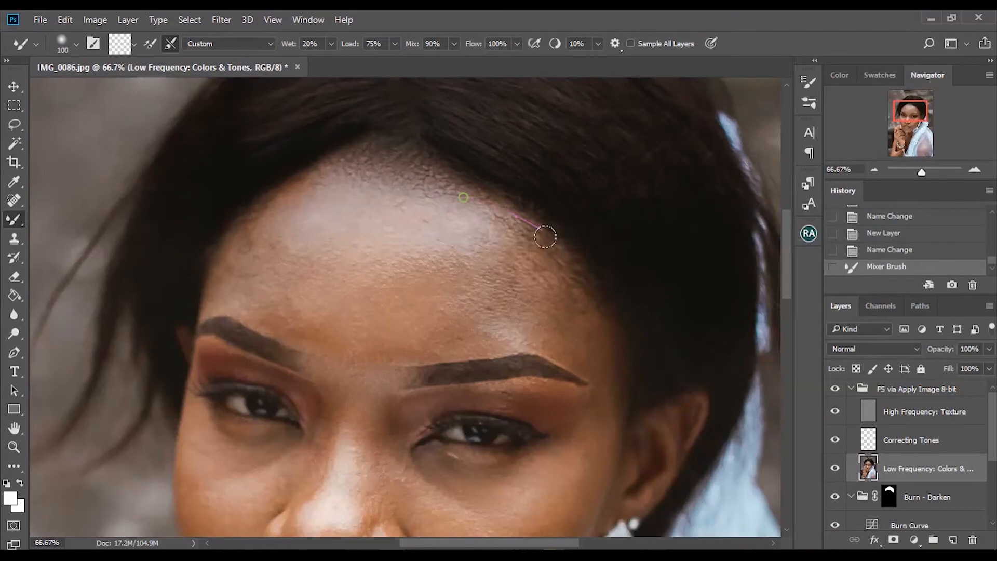
left_click_drag(586, 296, 520, 203)
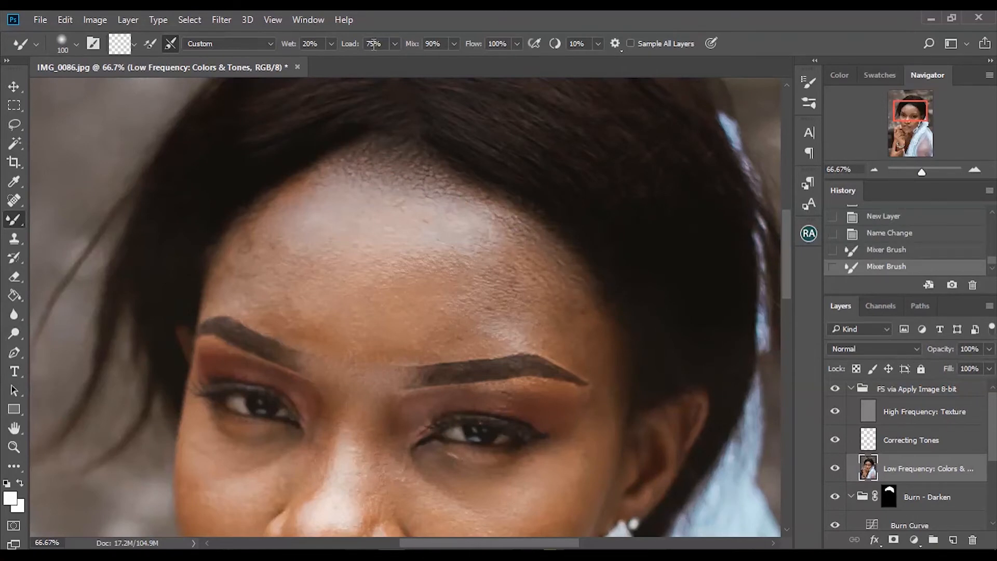
Set the Mixer Brush wetness to 2% and smooth the skin tones across the forehead.
left_click(312, 44)
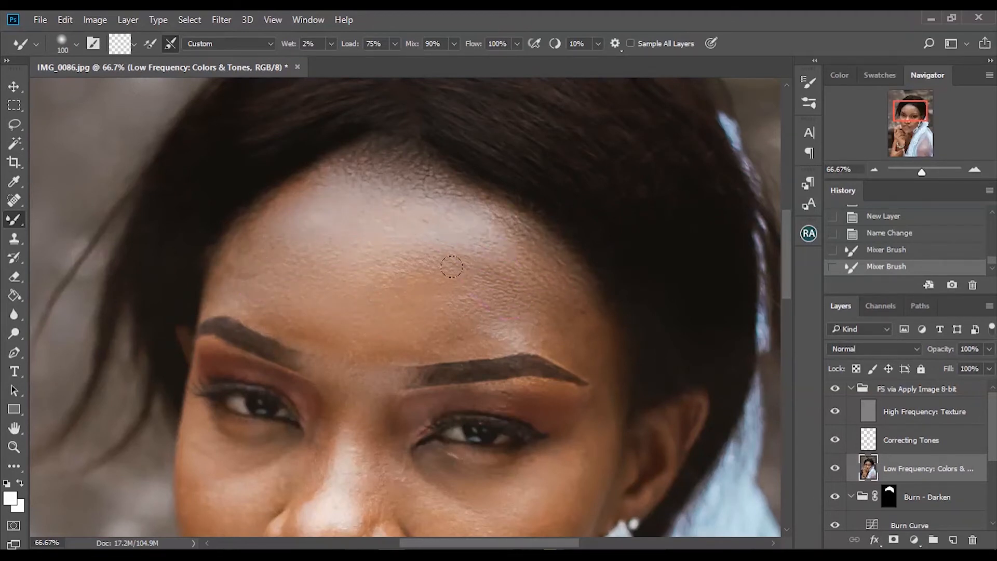
left_click_drag(423, 335, 556, 285)
left_click(594, 290)
Smooth the skin tones on the cheeks, nose and area above the upper lip with the Mixer Brush.
left_click_drag(788, 222, 789, 260)
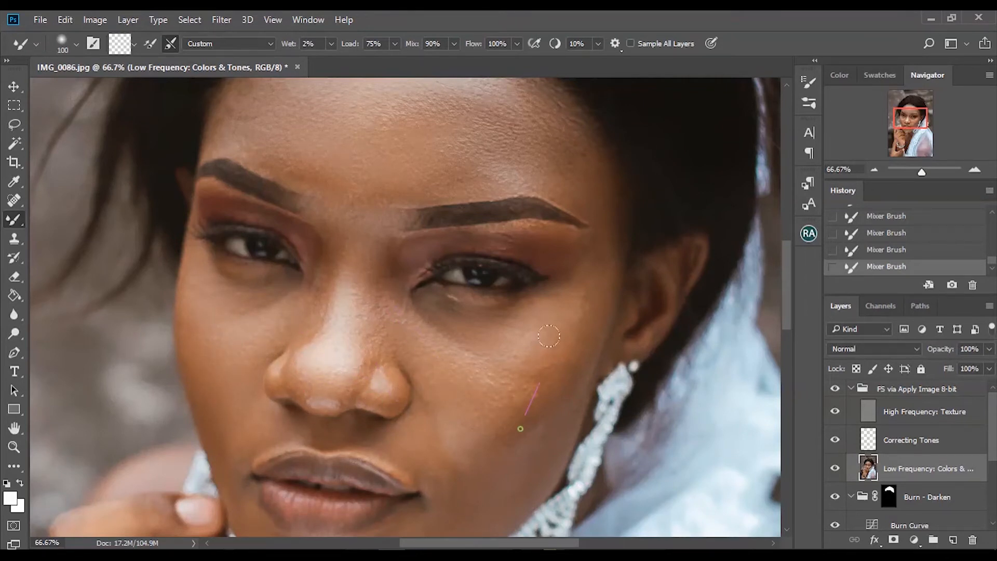
left_click_drag(548, 396, 482, 377)
scroll(786, 295, "down", 5)
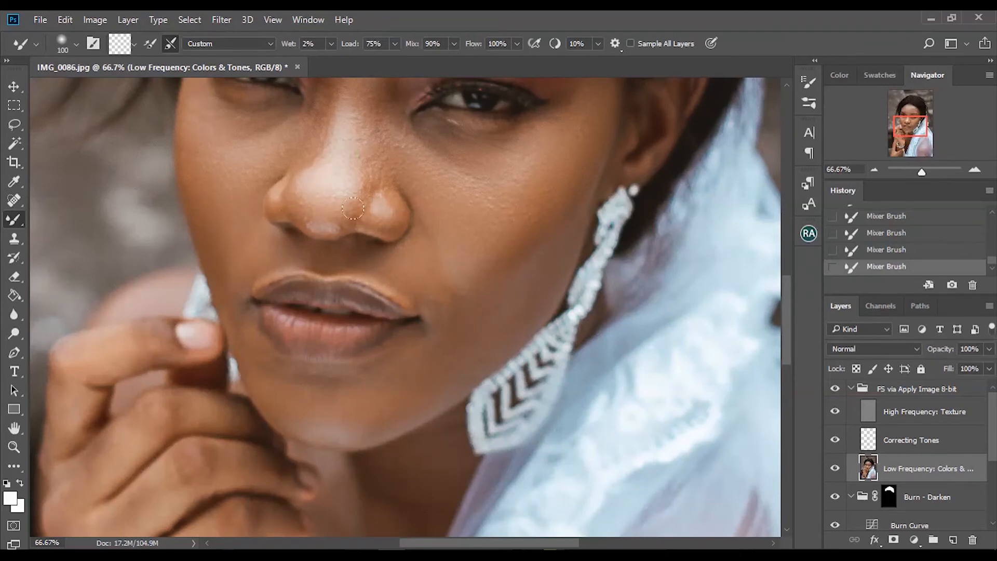
left_click(338, 161)
left_click(329, 267)
Compare the retouched portrait with the original by showing only the Background layer, and restore all layers' visibility.
left_click_drag(922, 171, 914, 169)
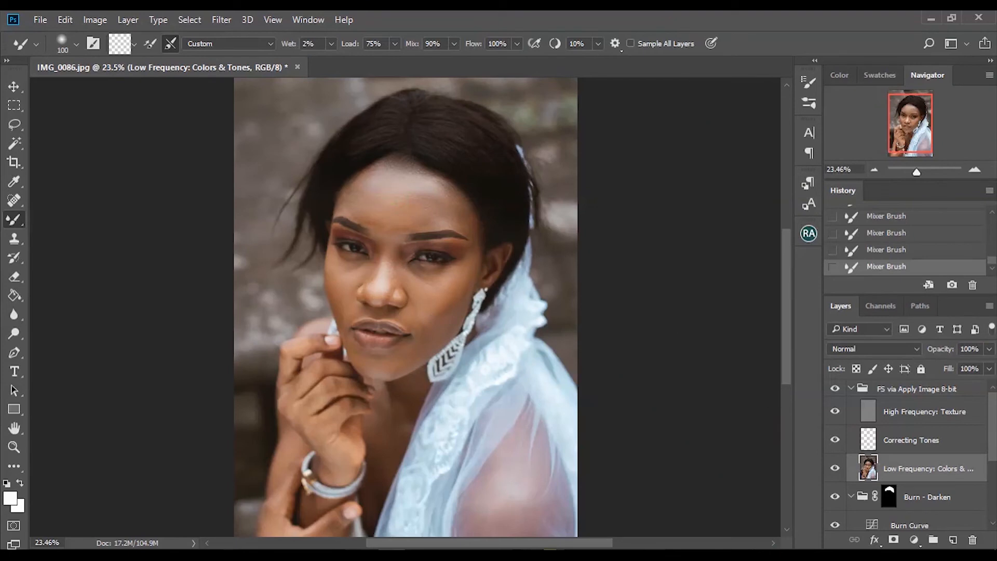
left_click_drag(996, 422, 984, 508)
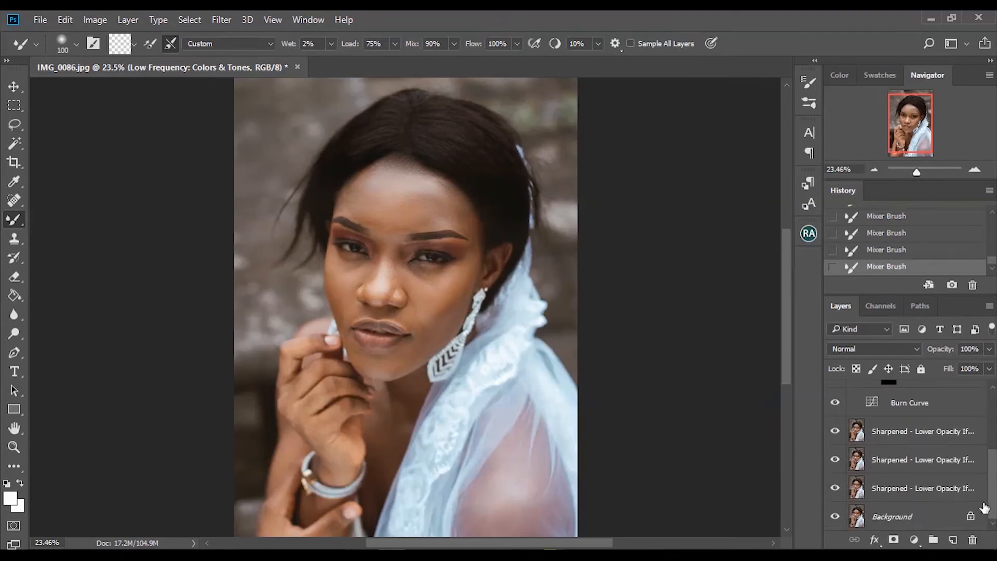
left_click(836, 517, "alt")
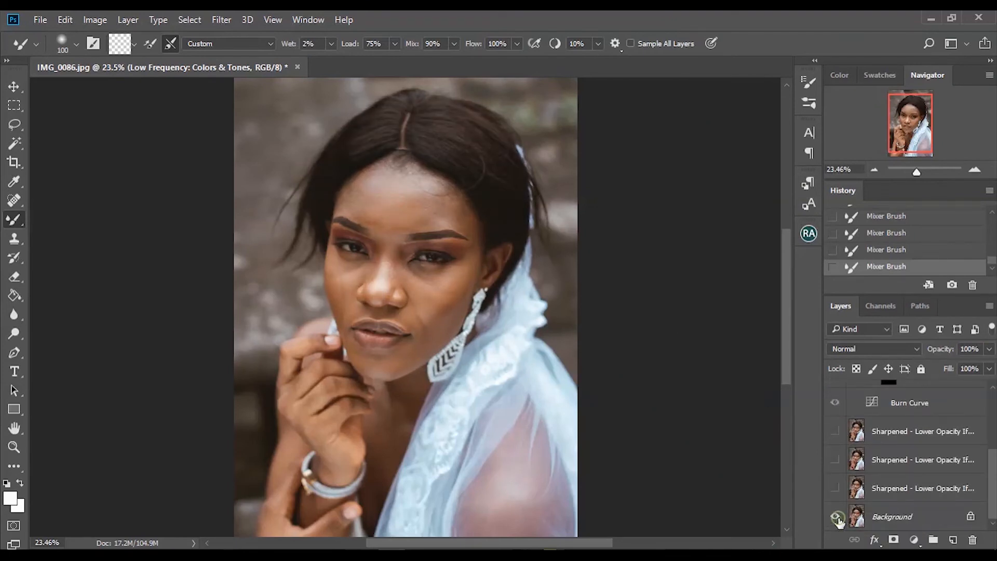
left_click(837, 518, "alt")
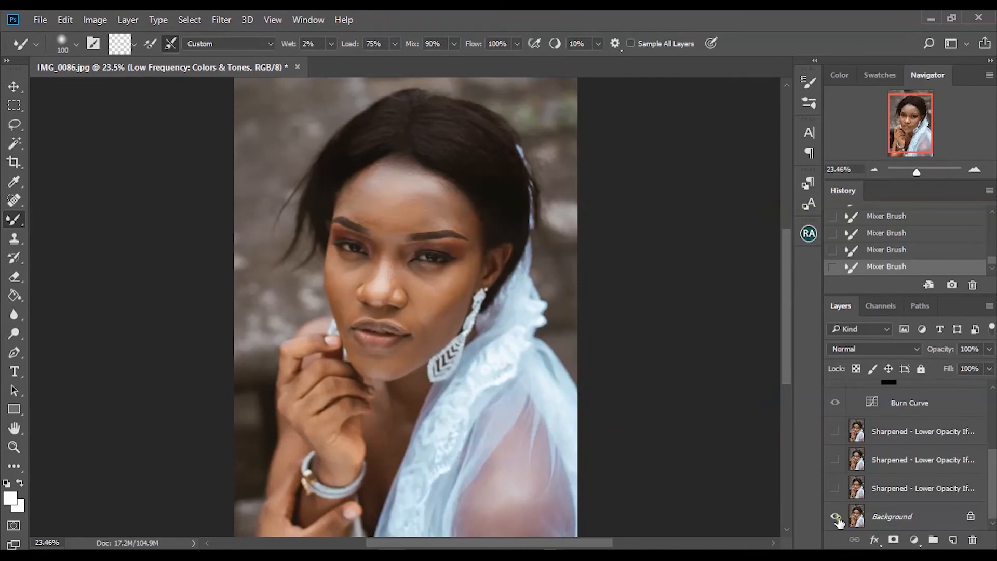
left_click(835, 517, "alt")
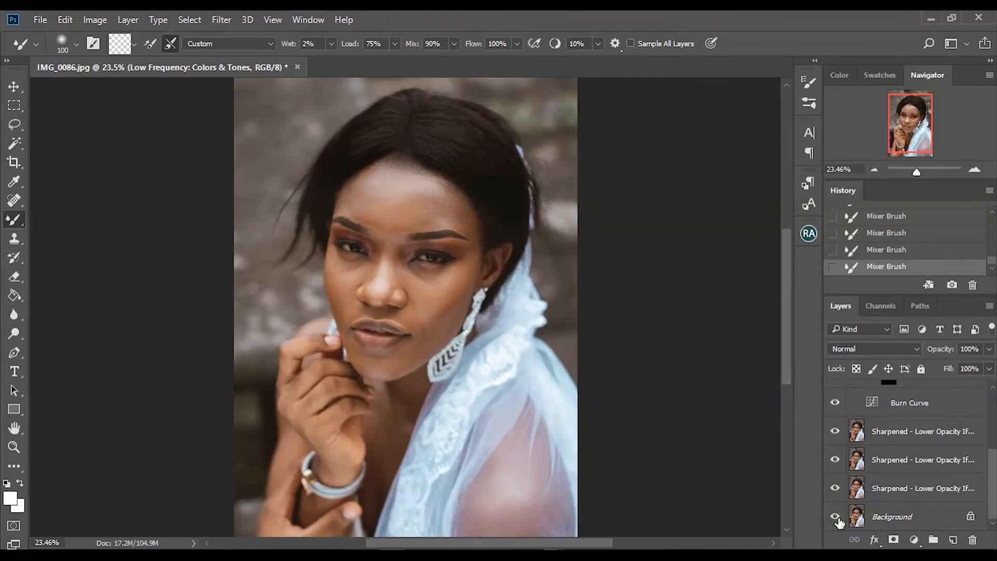